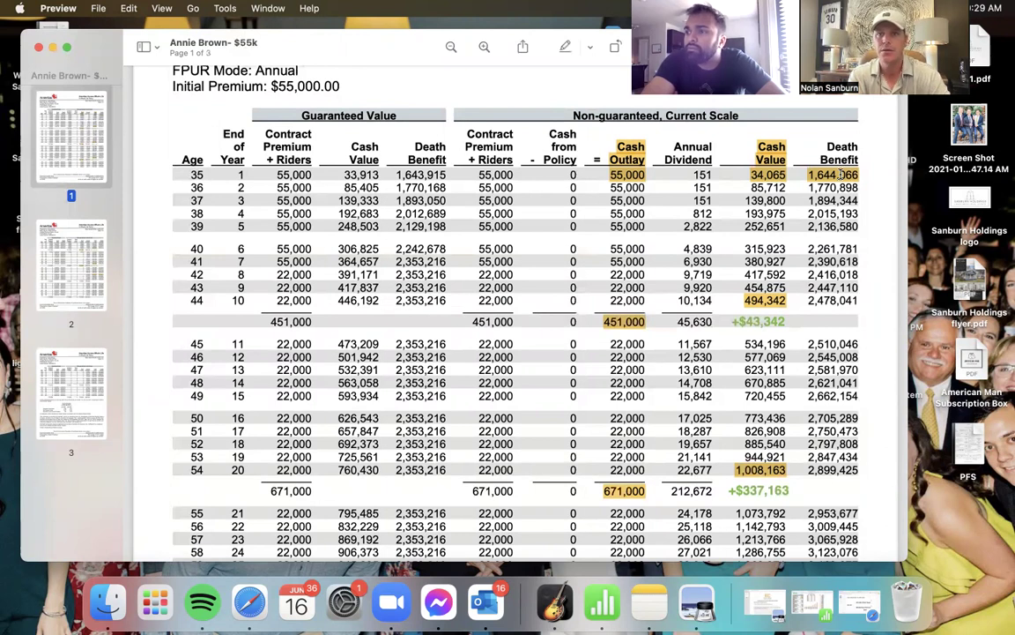
Examine the non-guaranteed cash values and death benefits for the first ten policy years, marking the year-2 cash value.
scroll(732, 209, "down", 3)
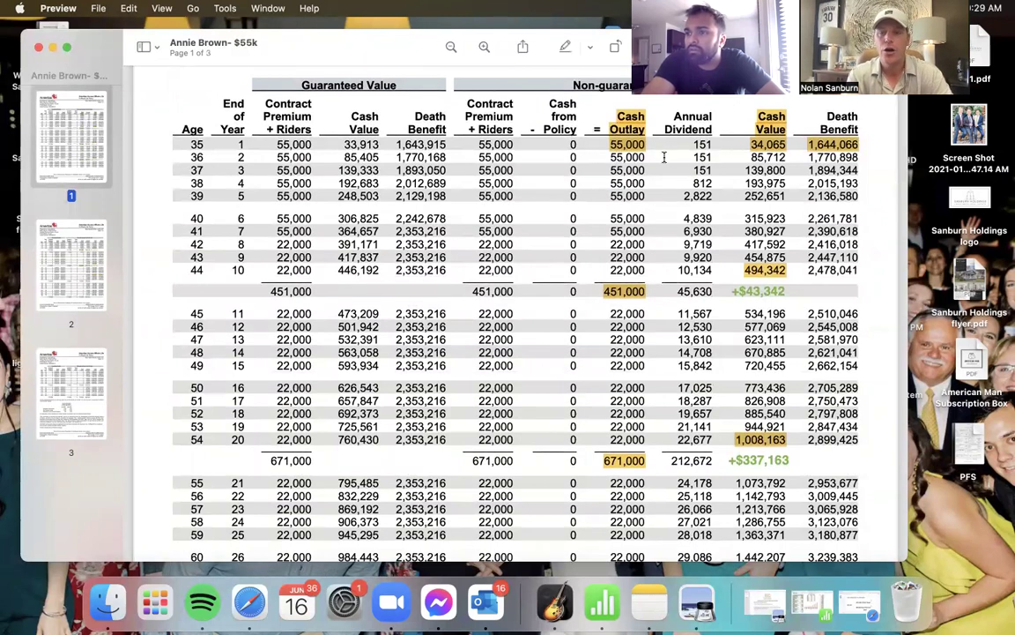
left_click_drag(750, 157, 792, 157)
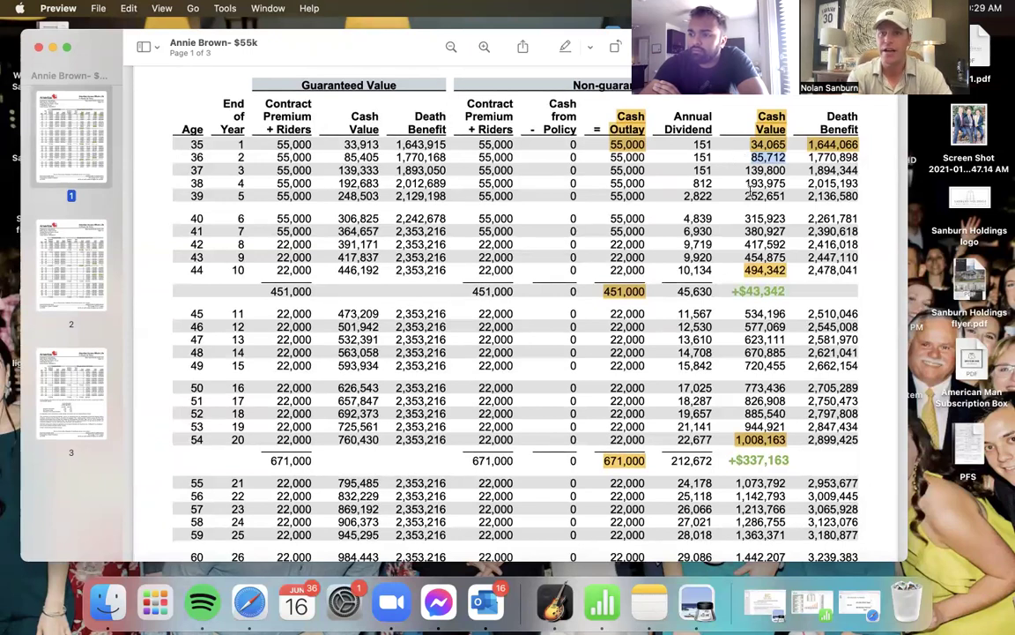
scroll(750, 191, "down", 1)
scroll(750, 192, "down", 2)
scroll(633, 257, "up", 2)
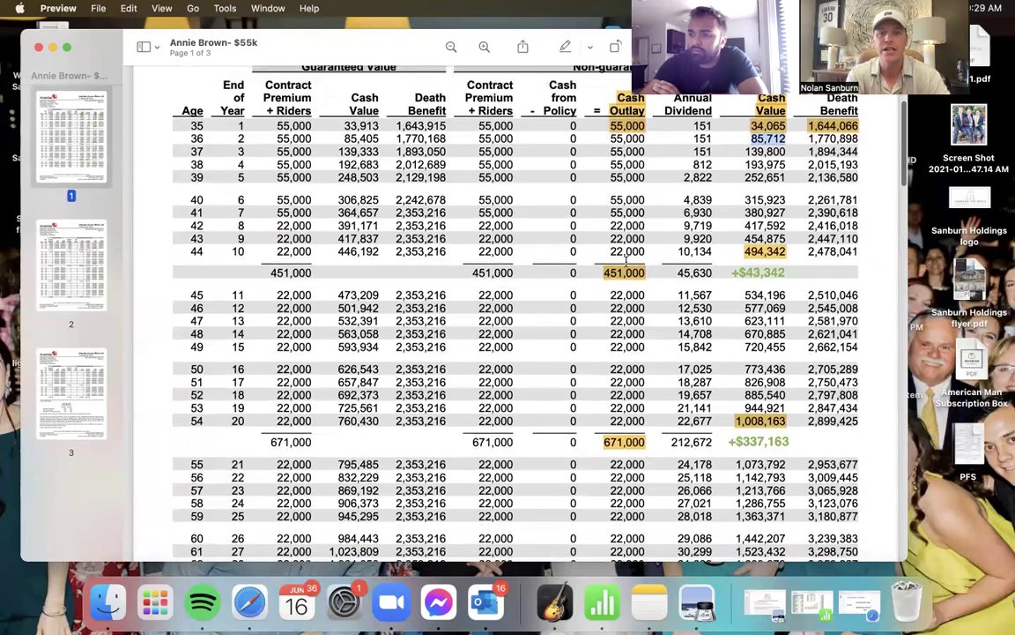
scroll(633, 256, "up", 3)
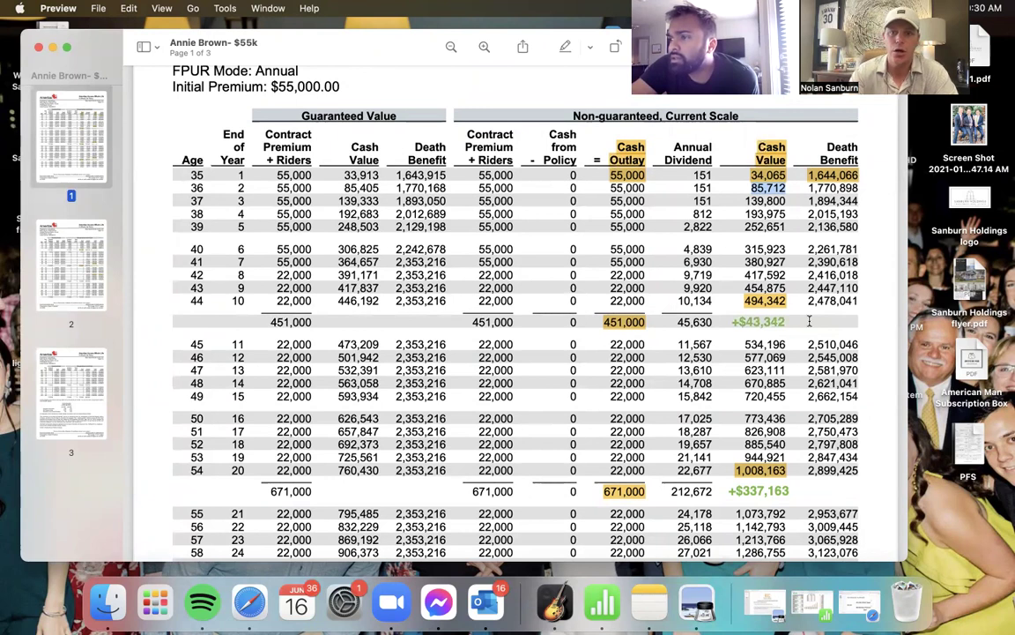
scroll(810, 320, "down", 1)
scroll(815, 319, "up", 1)
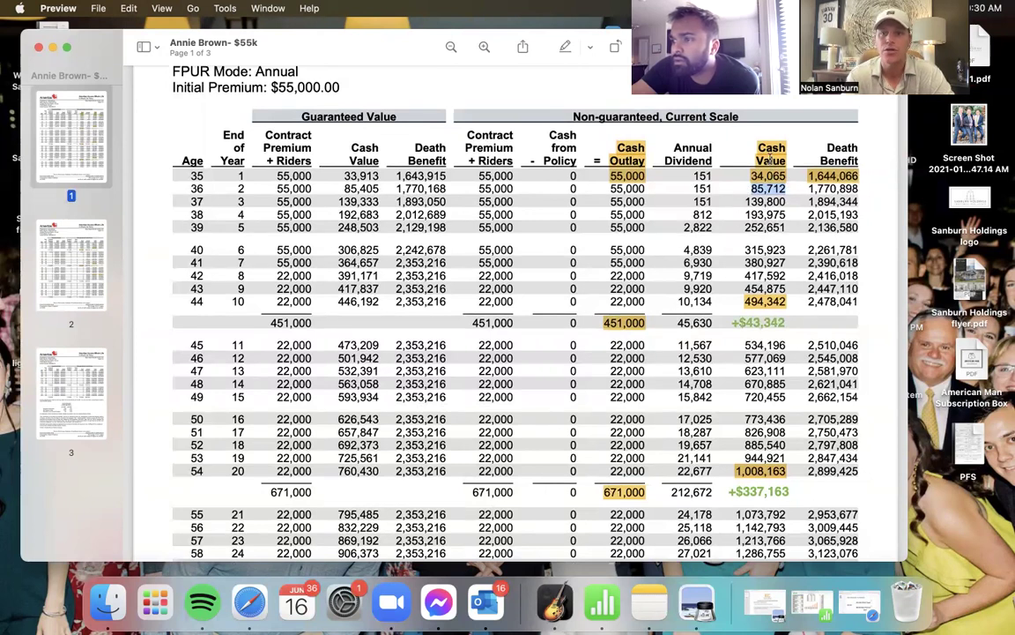
Examine the year-10 cash value gain, the cash values before it, and the death benefits for years 10 and 11.
left_click(789, 322)
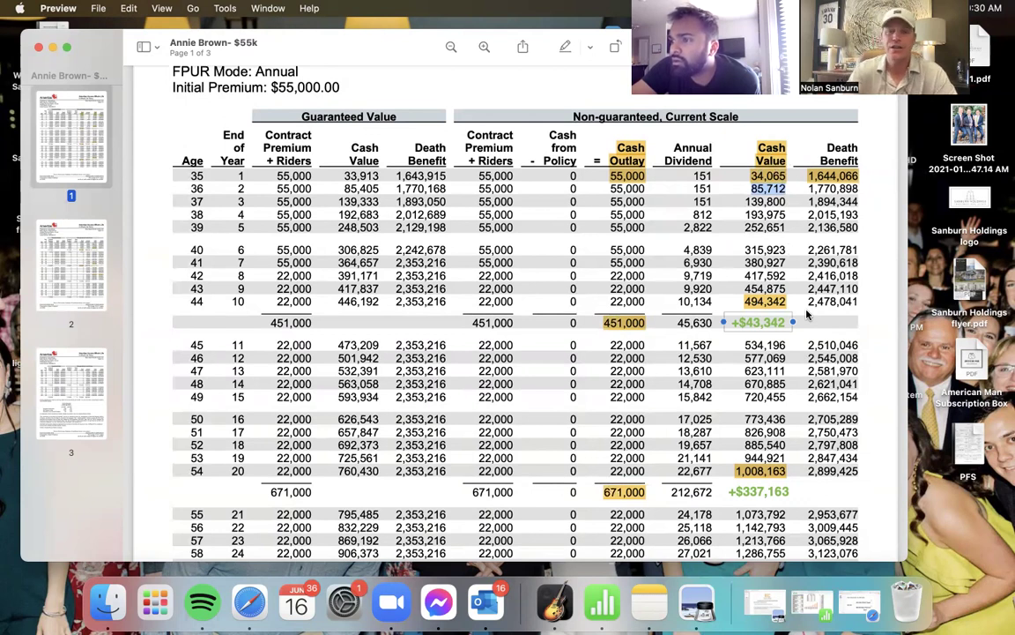
left_click(750, 275)
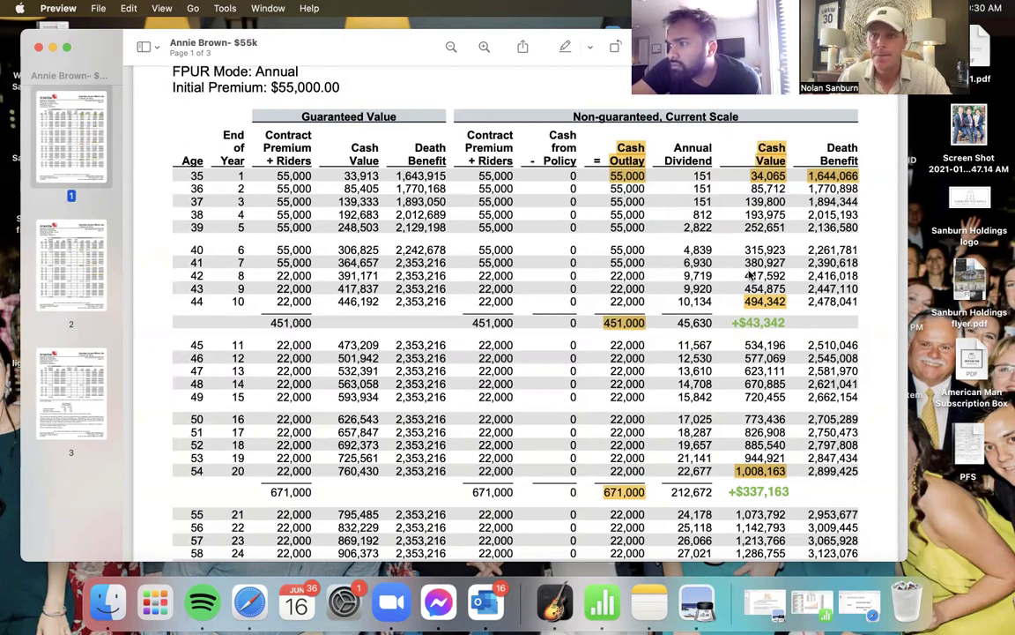
left_click(758, 322)
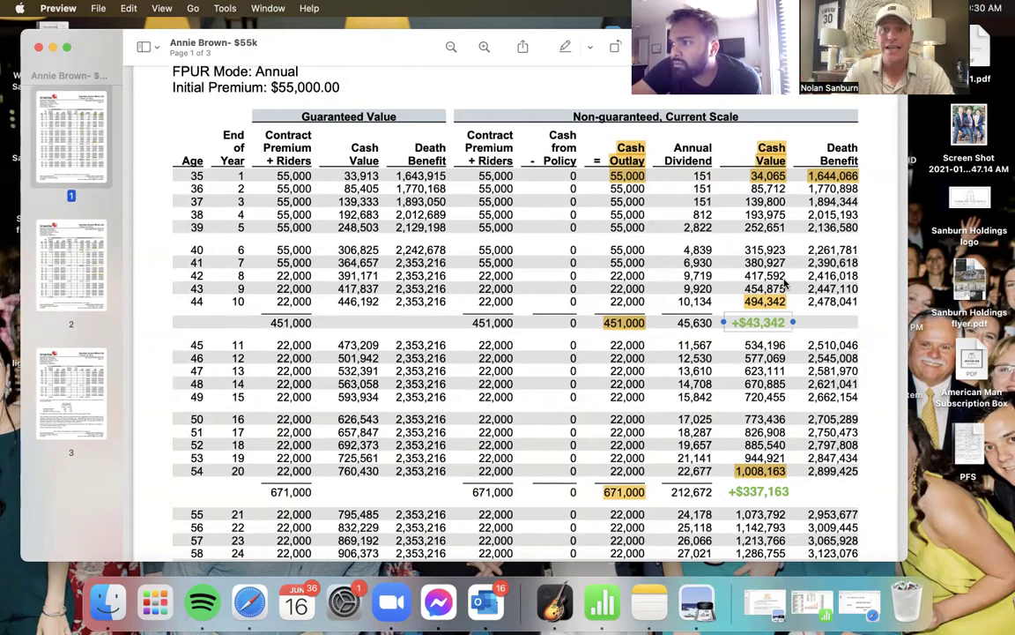
left_click(784, 262)
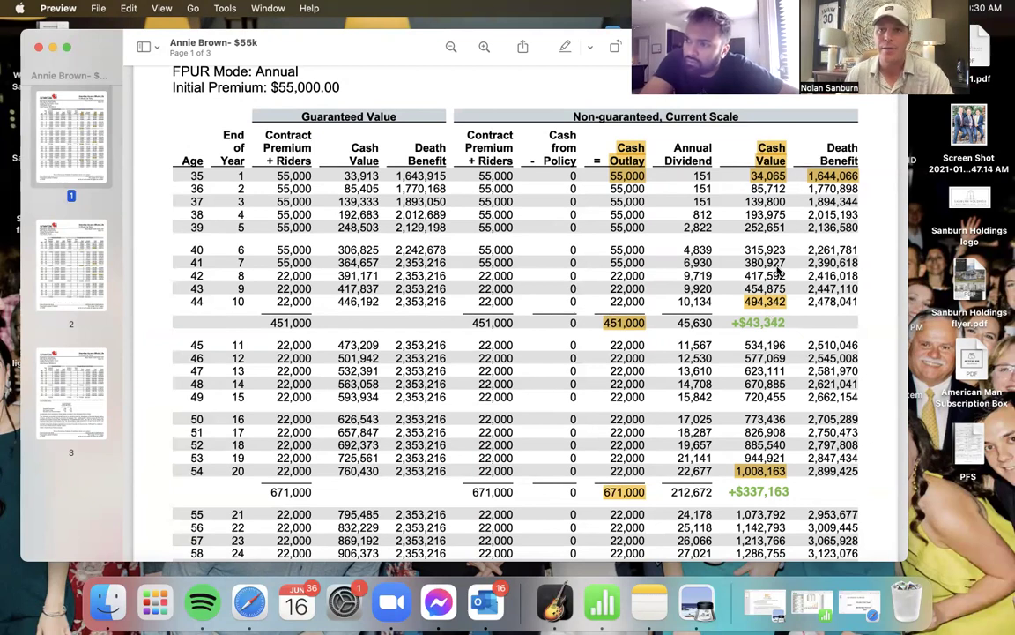
scroll(701, 324, "down", 2)
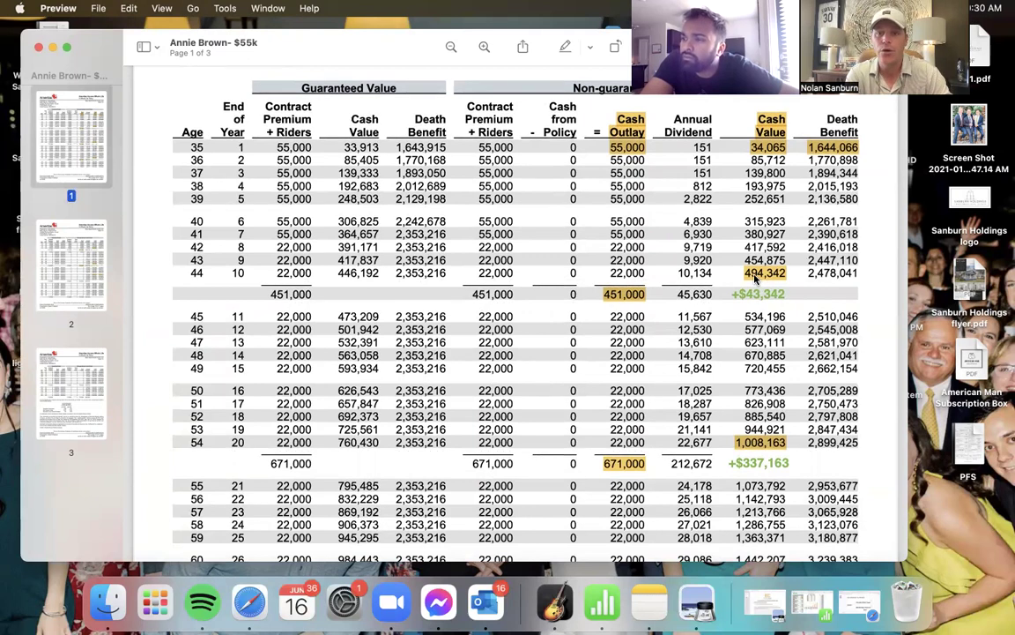
double_click(832, 316)
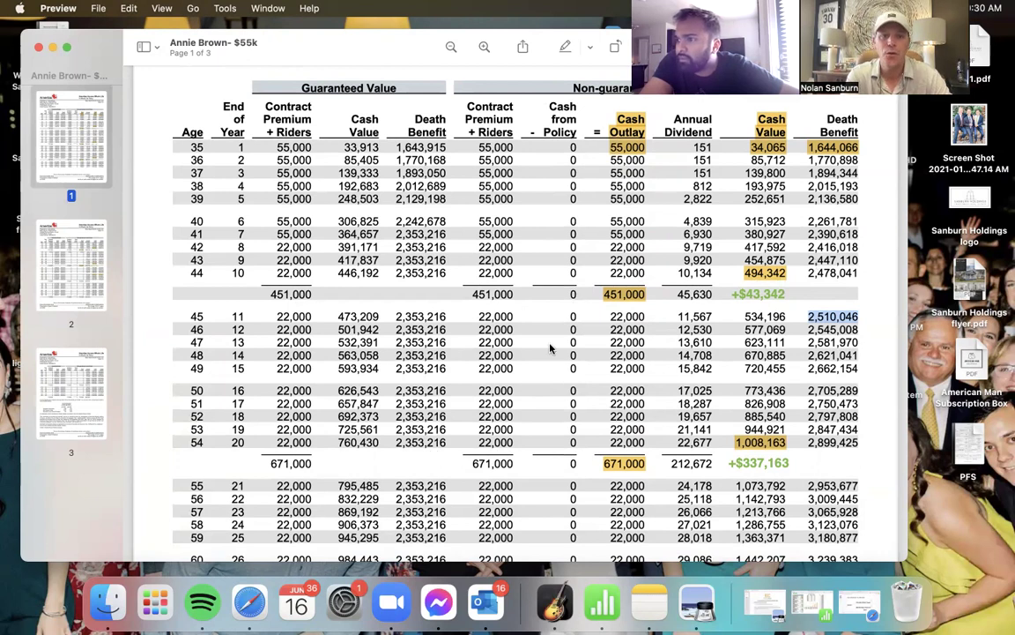
double_click(831, 273)
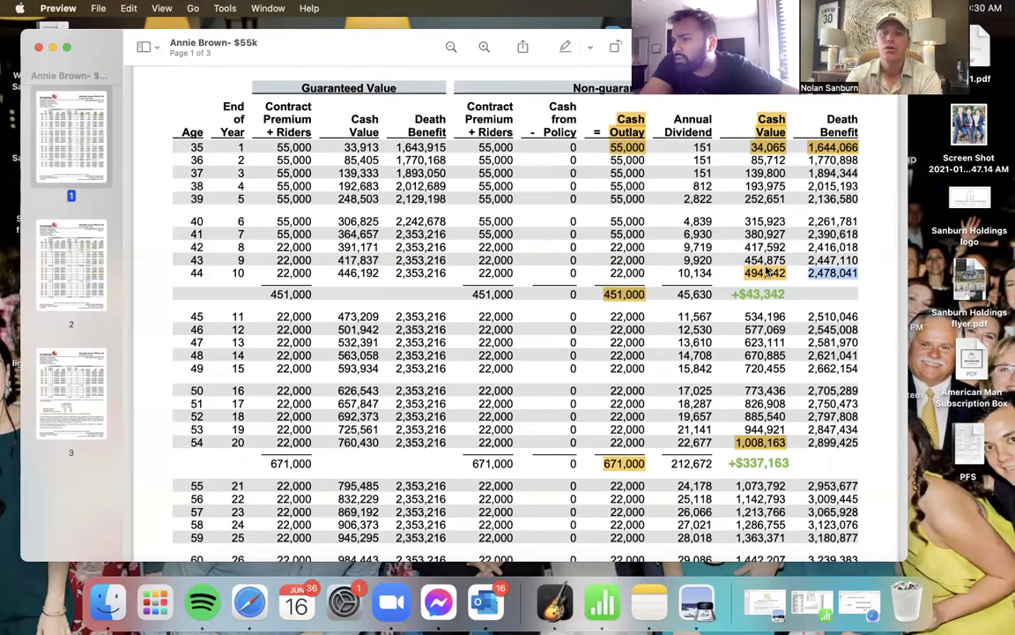
Examine the final page of the illustration, marking the non-guaranteed cash value and death benefit at age 121.
scroll(767, 272, "down", 15)
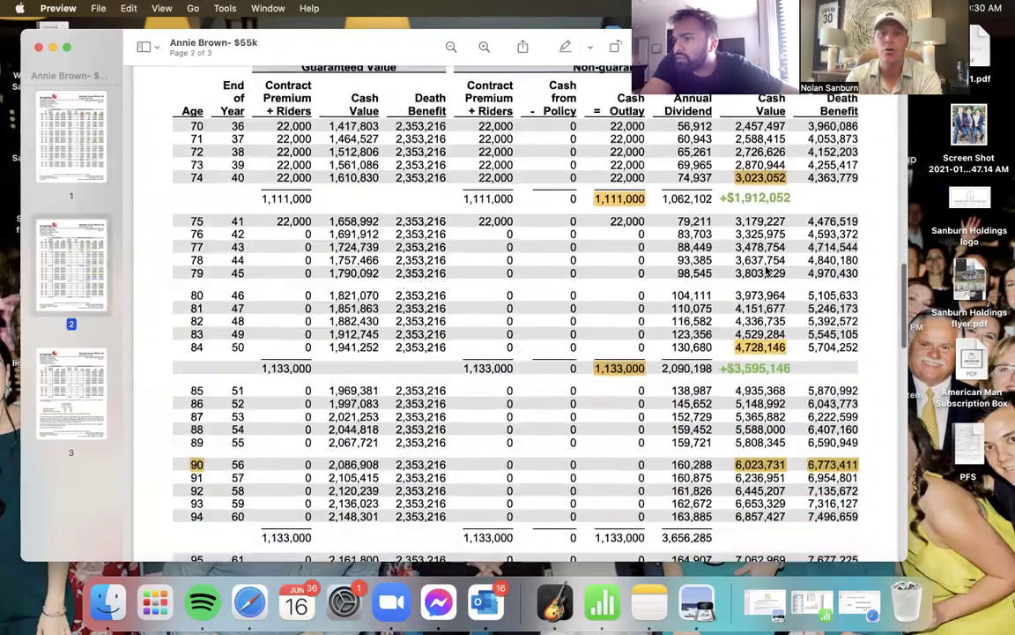
scroll(767, 273, "down", 15)
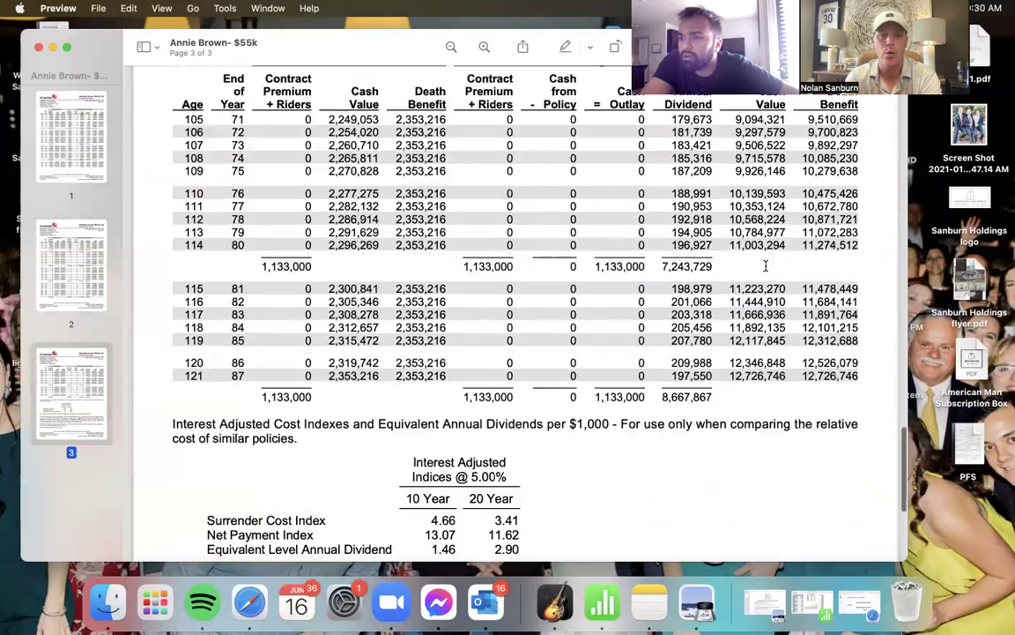
scroll(765, 264, "down", 2)
double_click(754, 330)
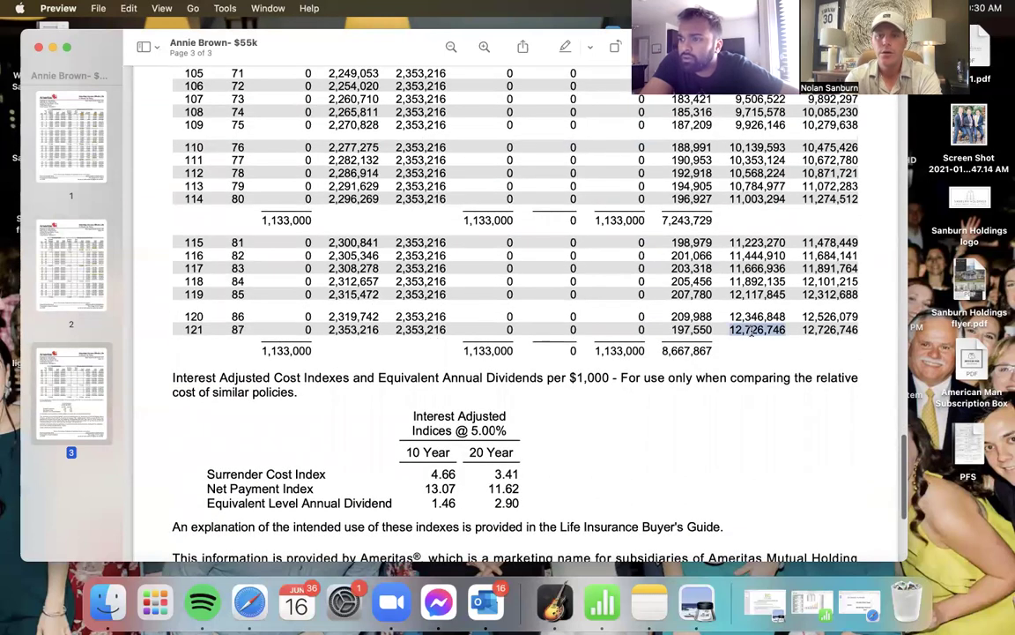
double_click(838, 330)
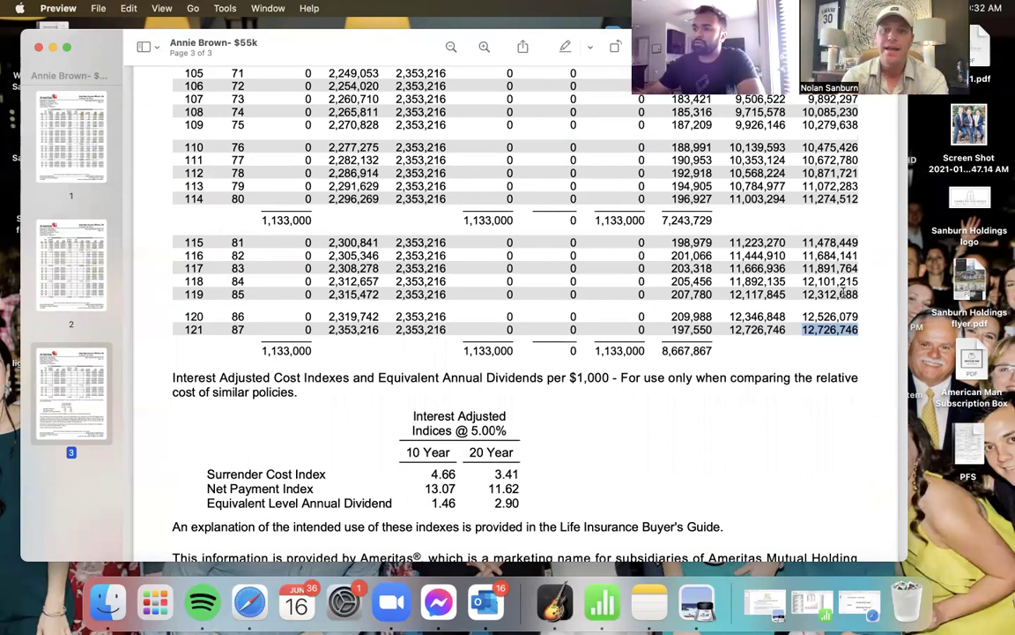
scroll(844, 293, "up", 3)
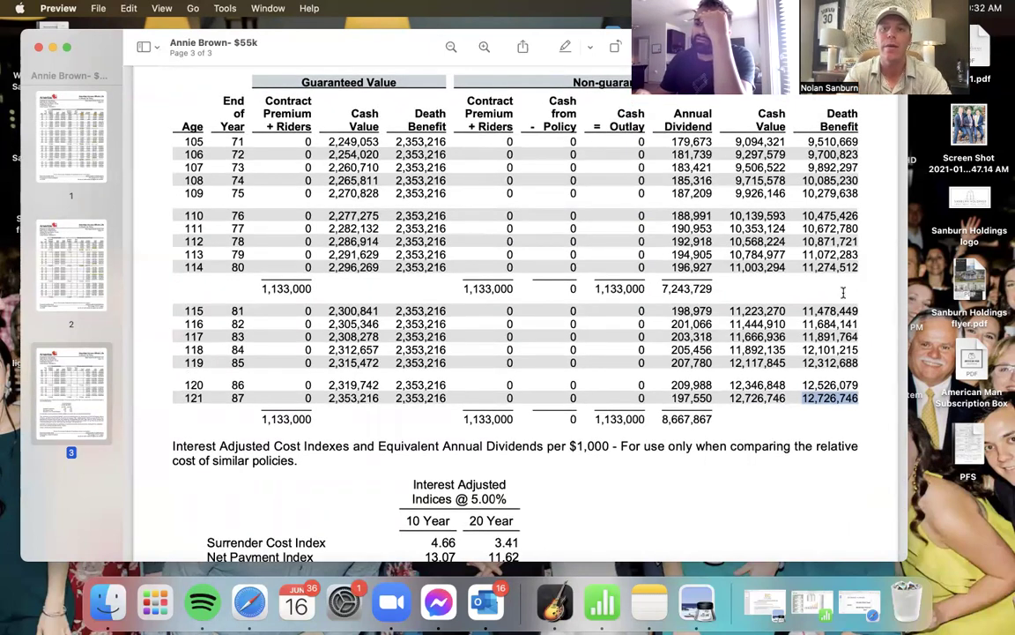
scroll(843, 292, "up", 3)
scroll(844, 293, "up", 3)
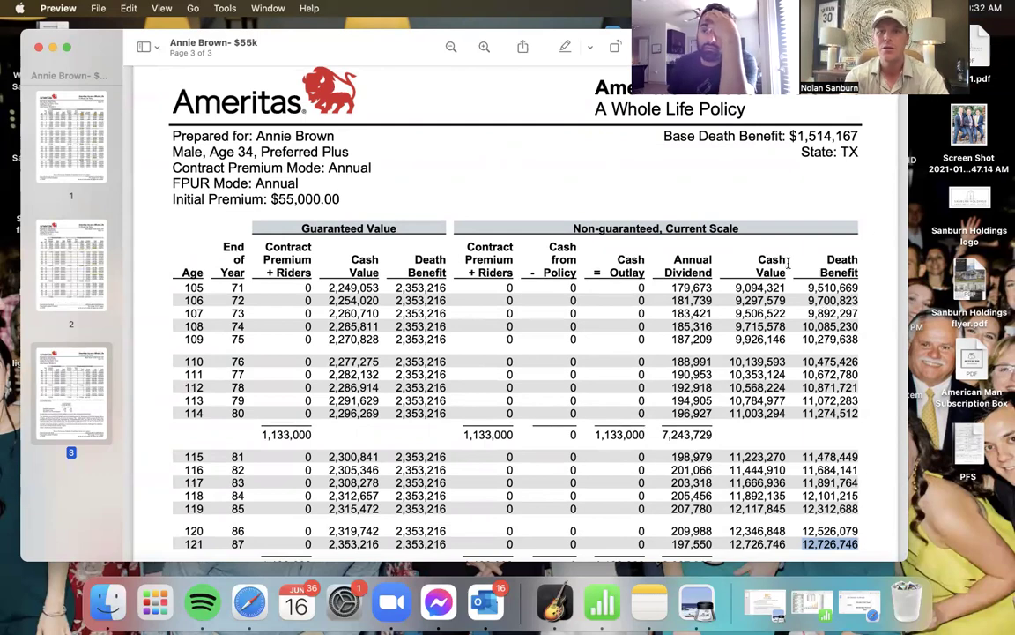
Highlight the non-guaranteed death benefit for year 10 on the first page.
scroll(788, 262, "up", 20)
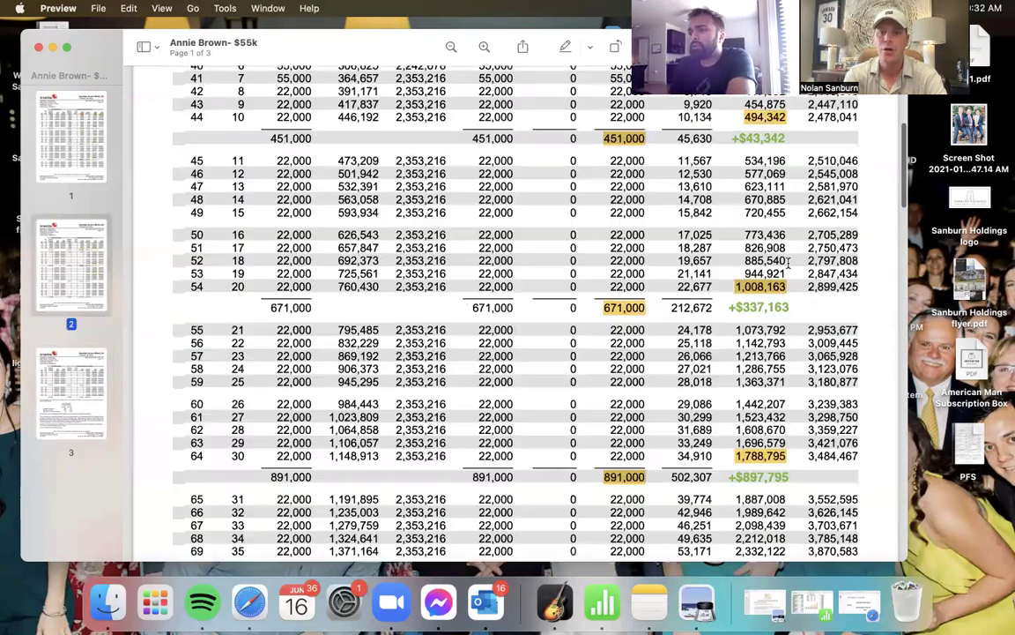
scroll(788, 262, "down", 1)
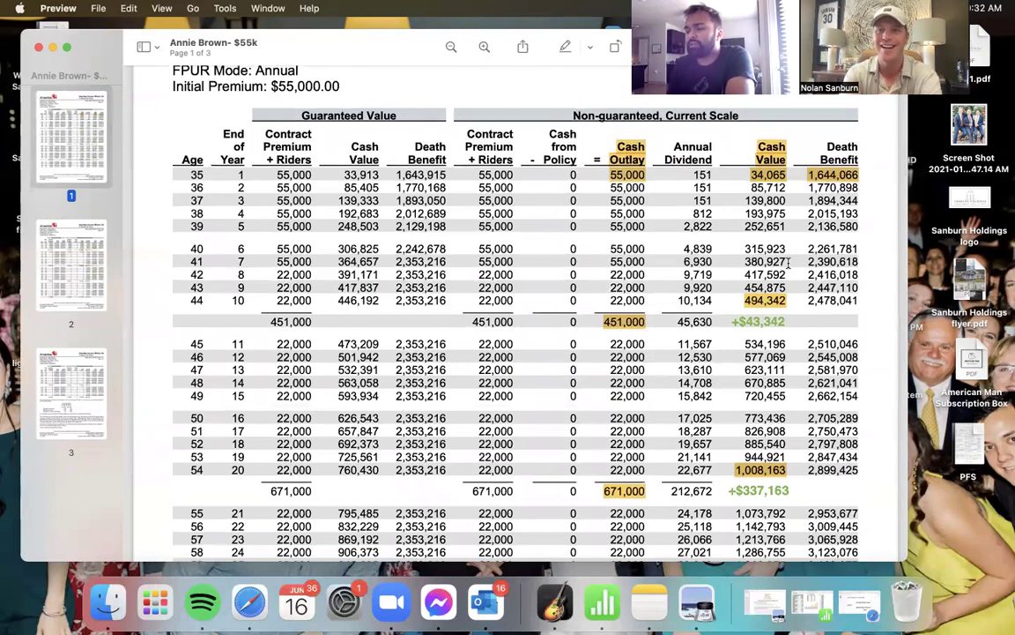
scroll(788, 262, "up", 2)
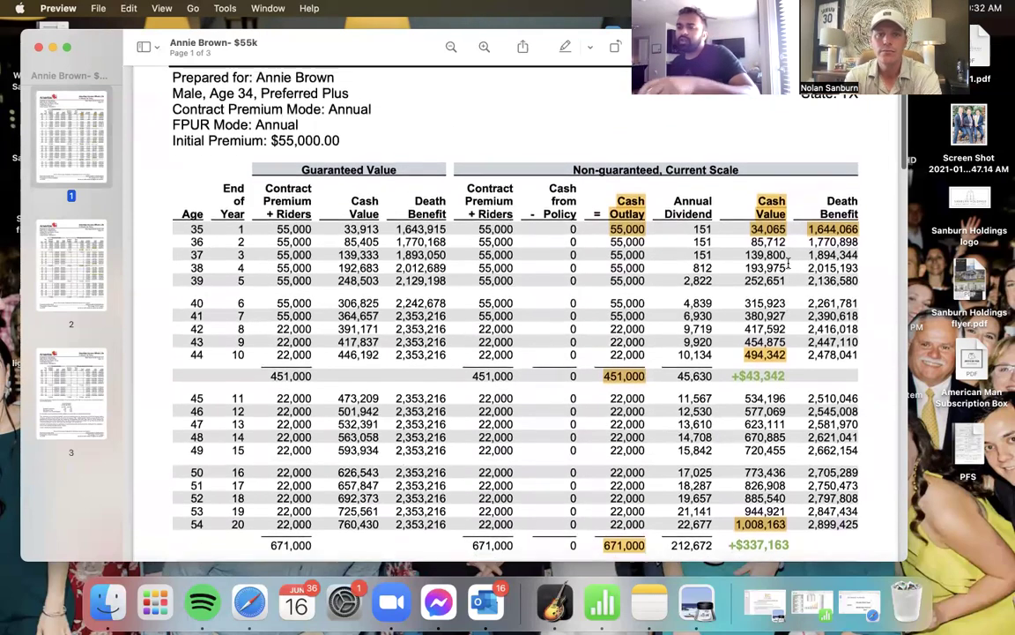
scroll(787, 262, "down", 2)
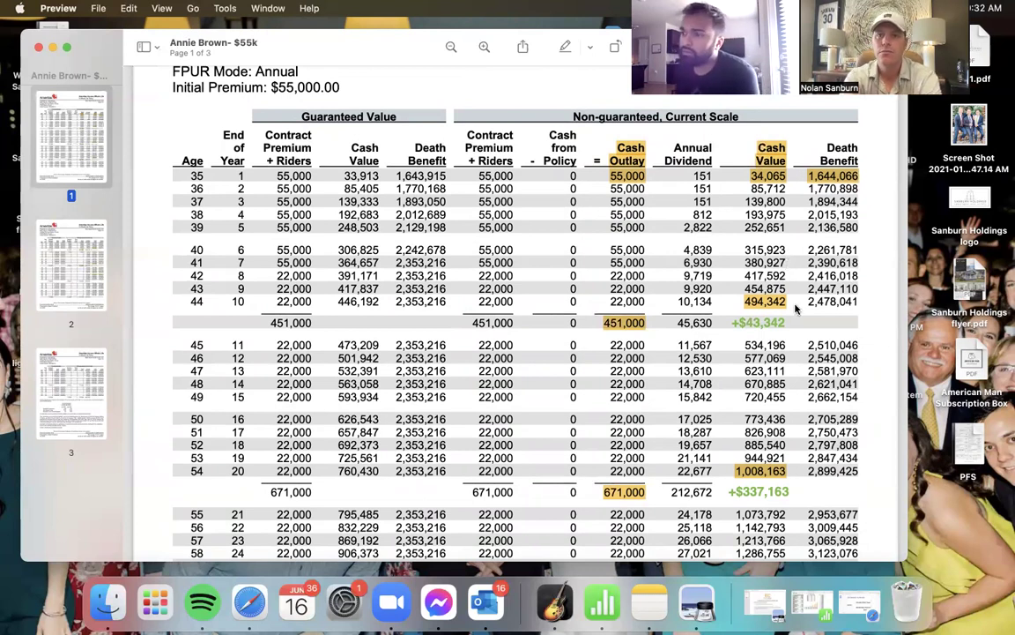
scroll(796, 307, "up", 1)
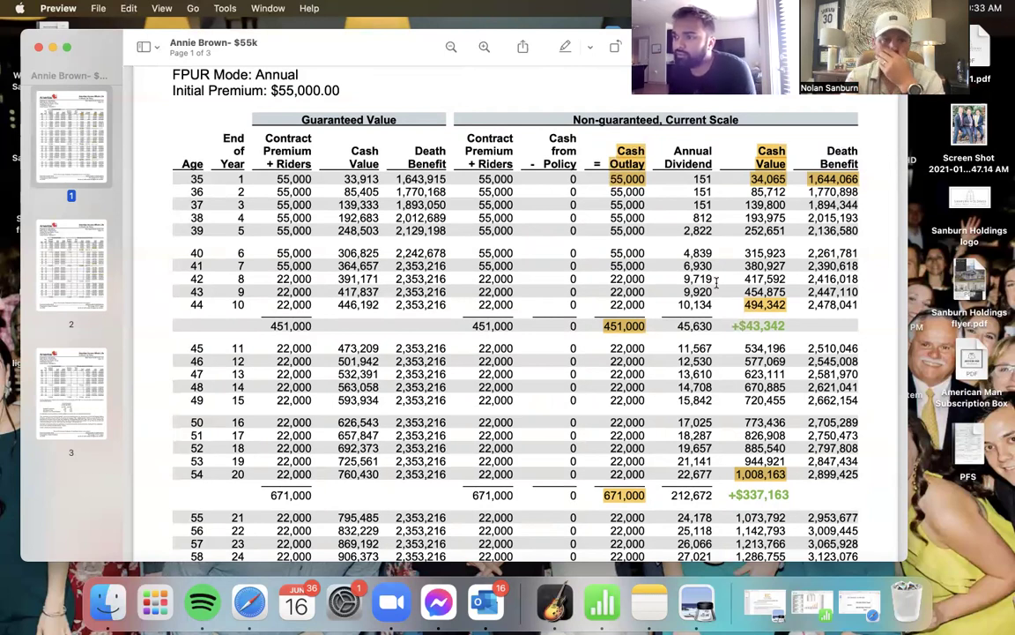
double_click(824, 305)
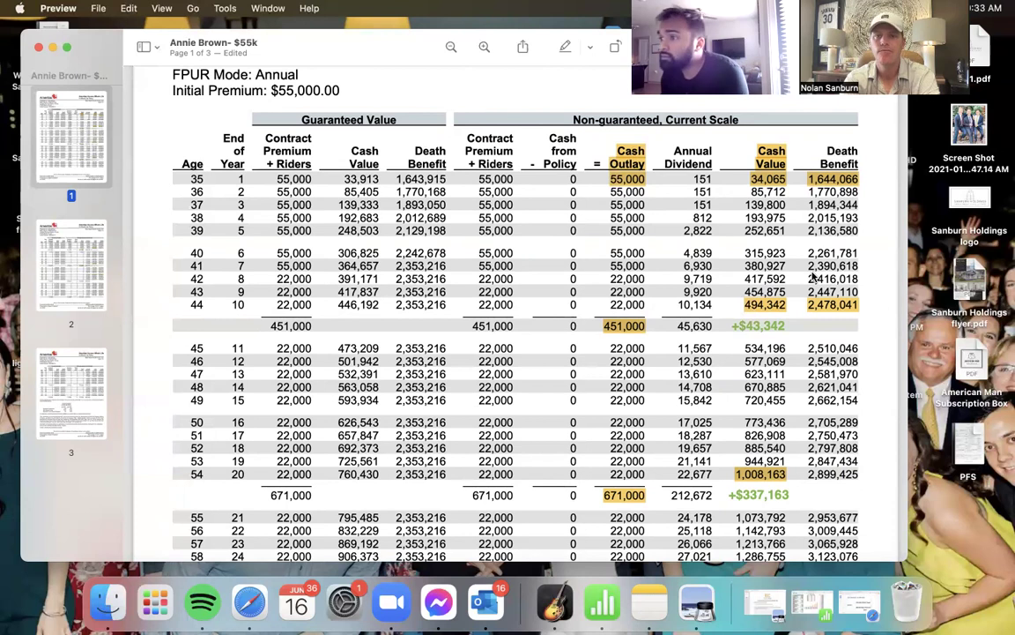
left_click(812, 275)
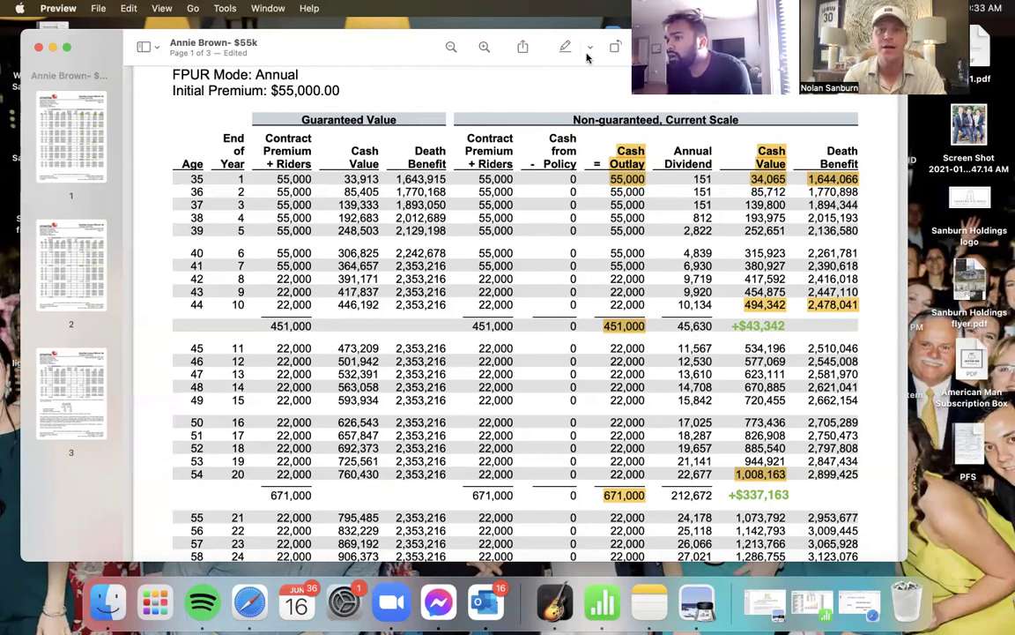
Add a text box in the year-10 totals row under the highlighted death benefit and colour its text orange-red.
left_click_drag(301, 39, 215, 42)
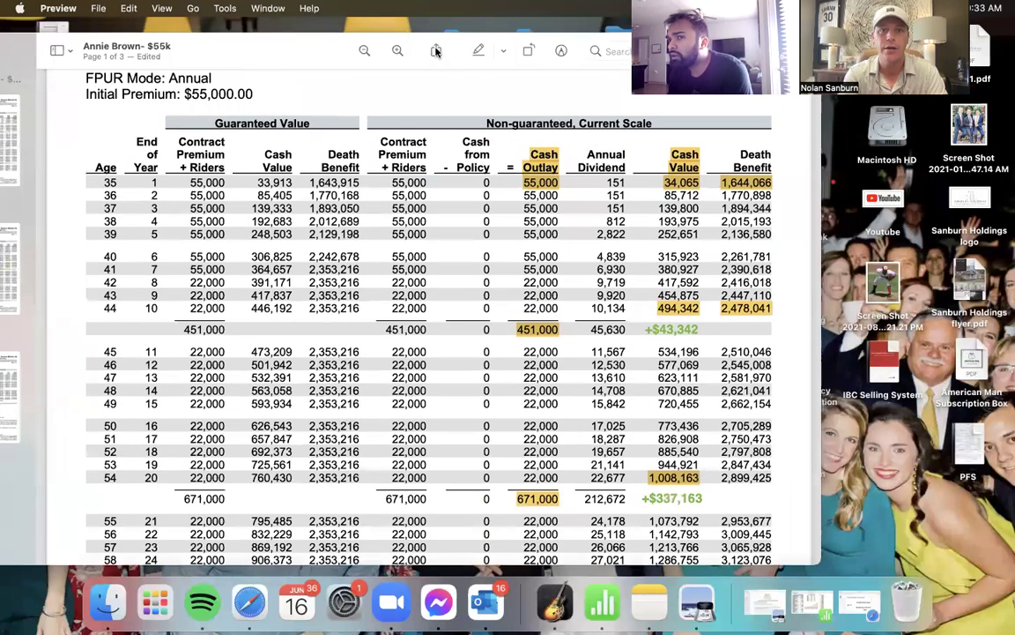
left_click(561, 50)
left_click(239, 82)
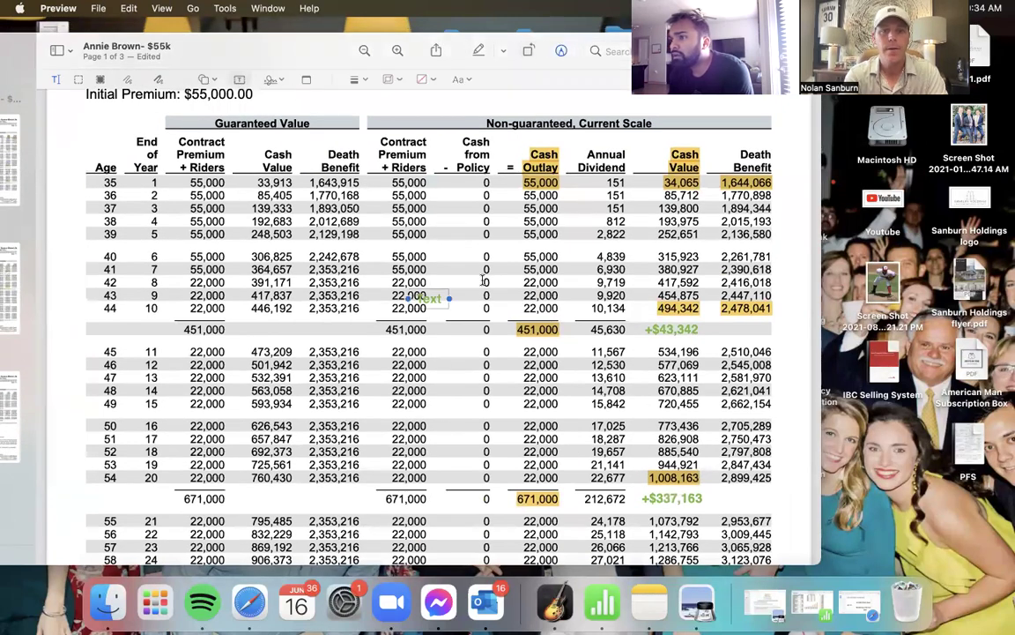
mouse_move(680, 301)
left_mouse_down()
mouse_move(670, 286)
mouse_move(741, 328)
left_mouse_up()
left_click(459, 80)
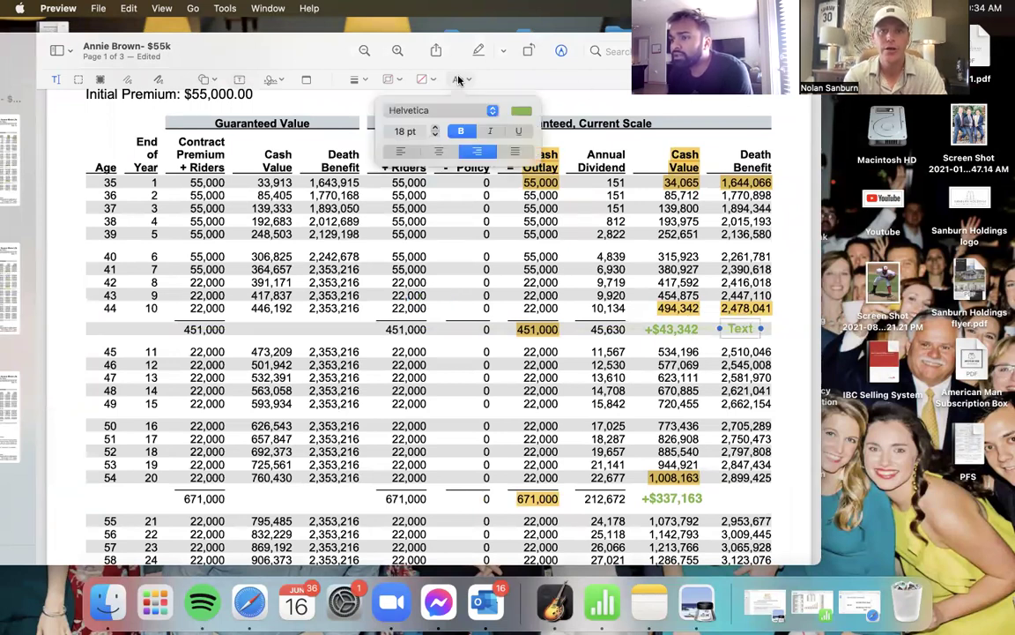
left_click(522, 112)
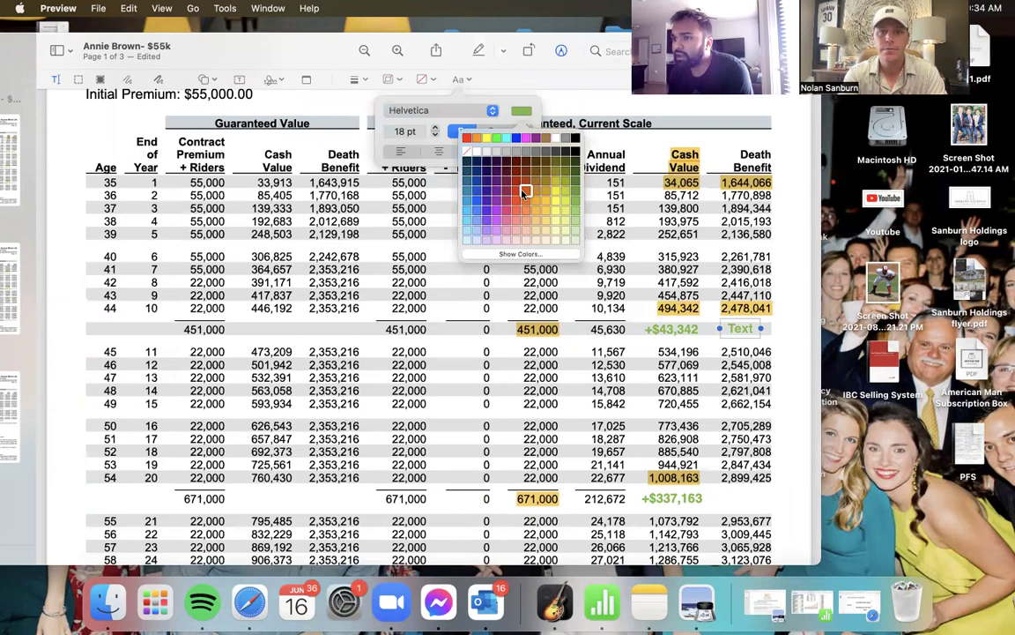
left_click(526, 191)
Replace the placeholder text of the new annotation under the year-10 death benefit with ($250,000).
double_click(739, 328)
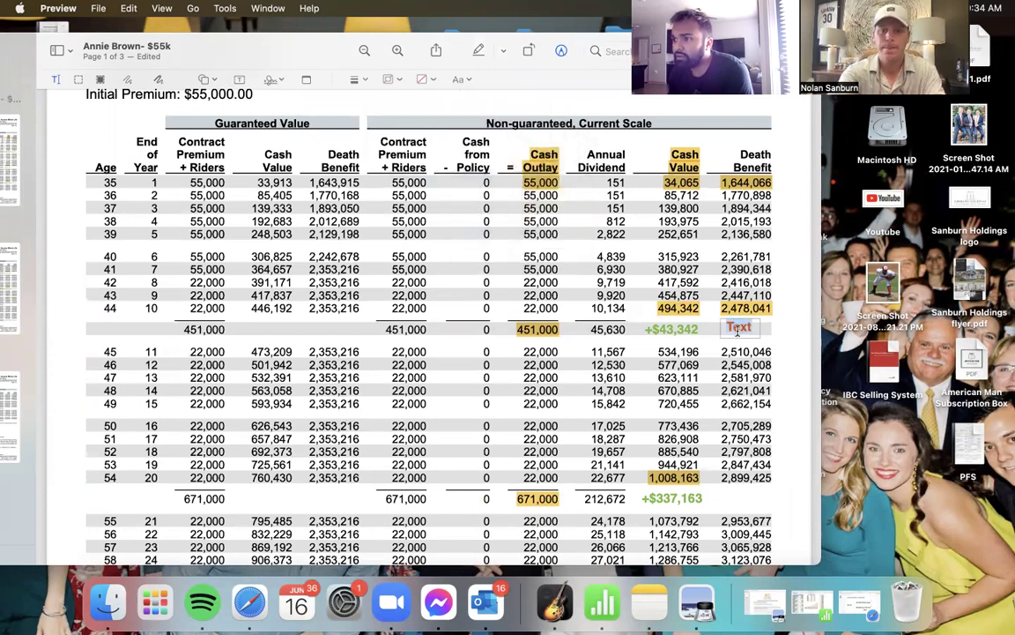
type("(2")
key("BackSpace")
type("$250,000)")
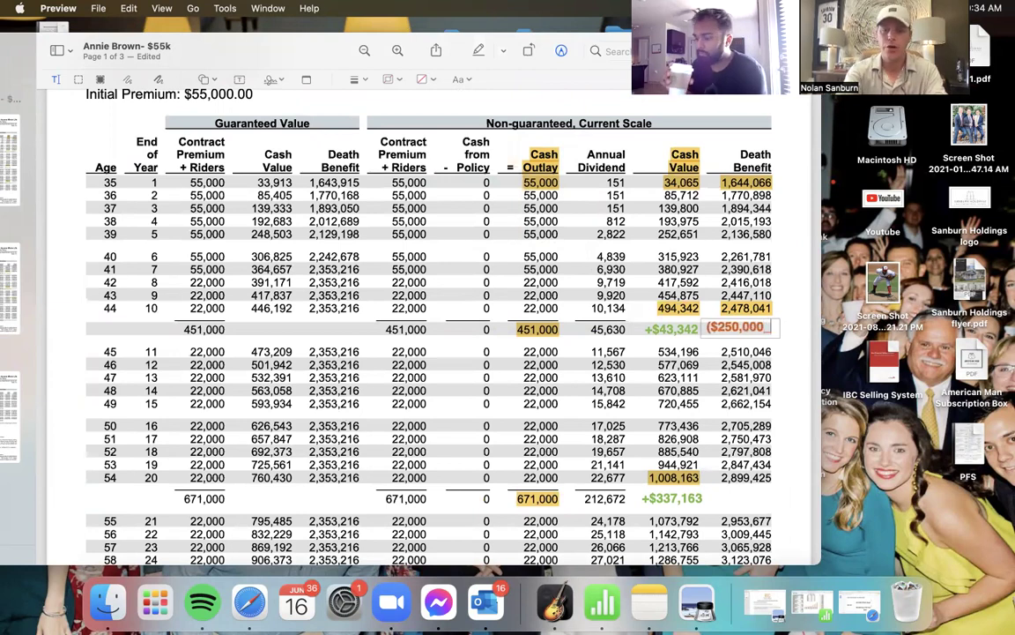
left_click(763, 326)
left_click(676, 305)
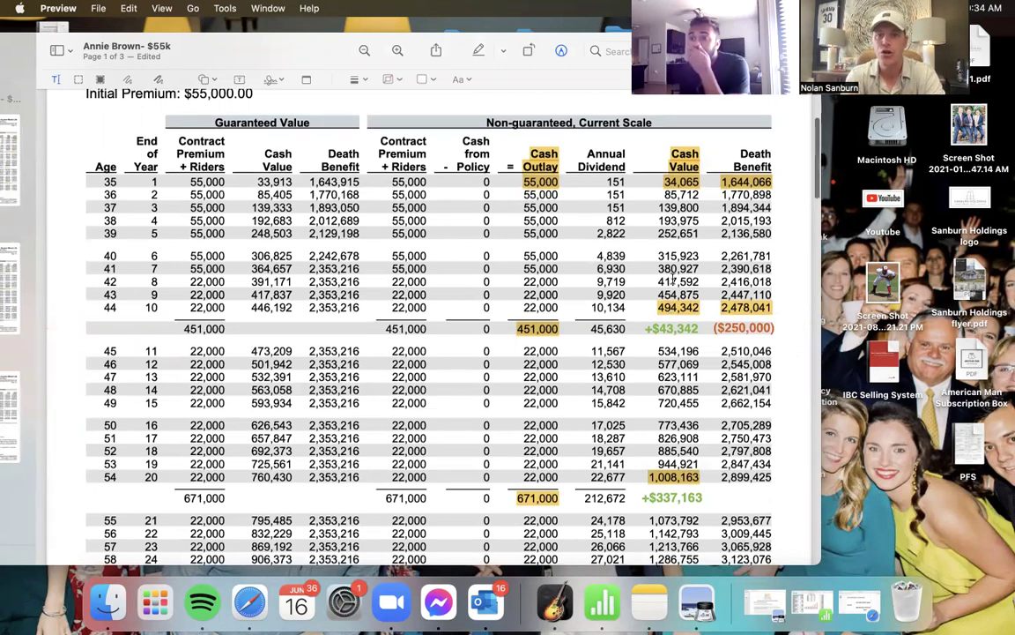
Review the year-20 cash value, gain and death benefit on the first page.
scroll(670, 307, "down", 1)
scroll(670, 322, "down", 3)
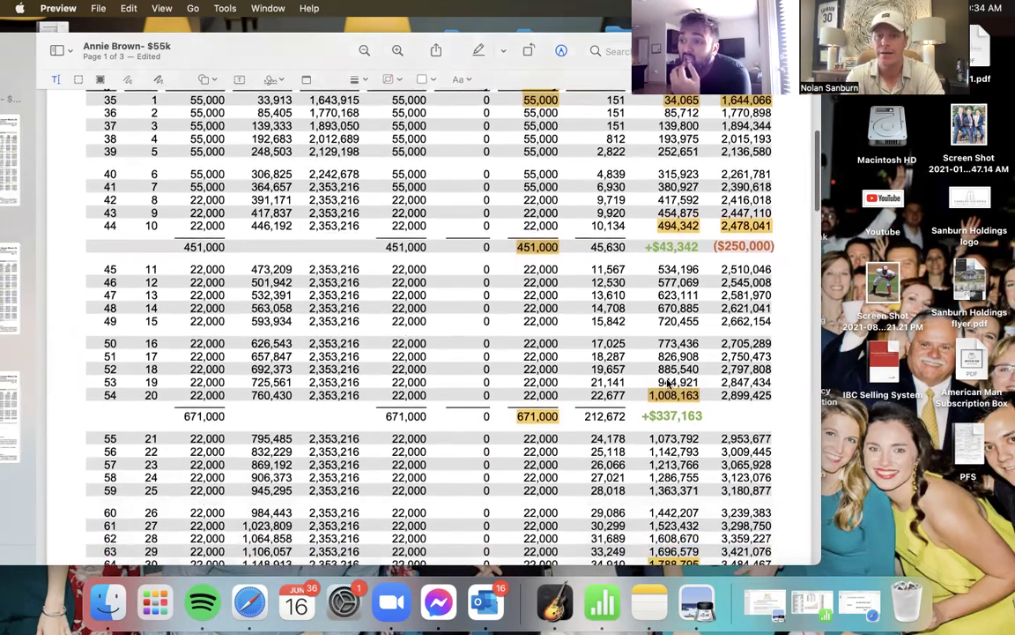
scroll(674, 273, "up", 3)
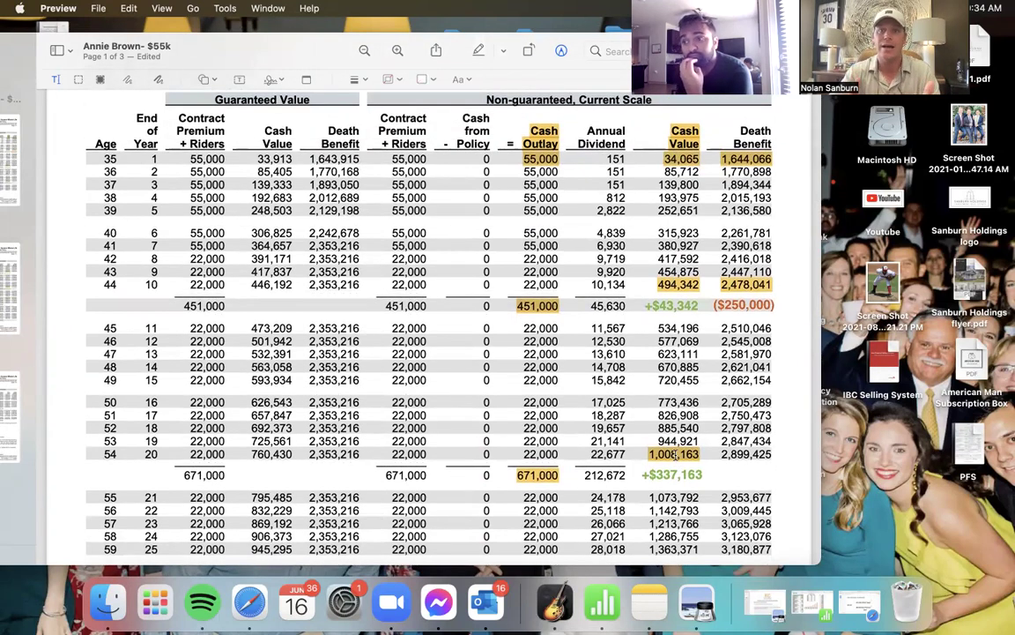
scroll(673, 441, "down", 2)
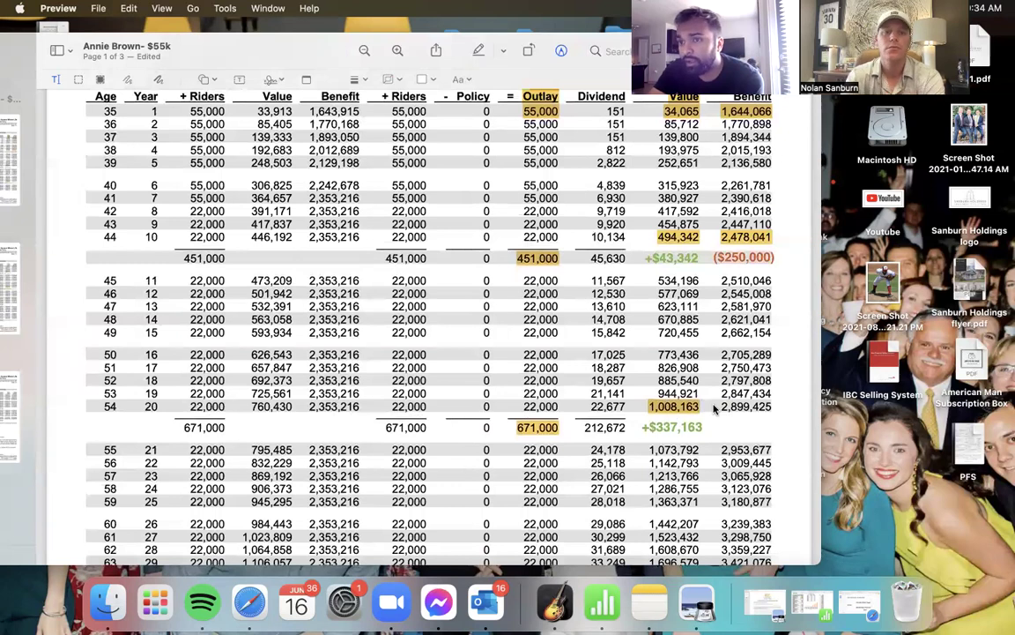
Reposition the annotated $55k illustration window within the screen and close it.
scroll(492, 244, "up", 3)
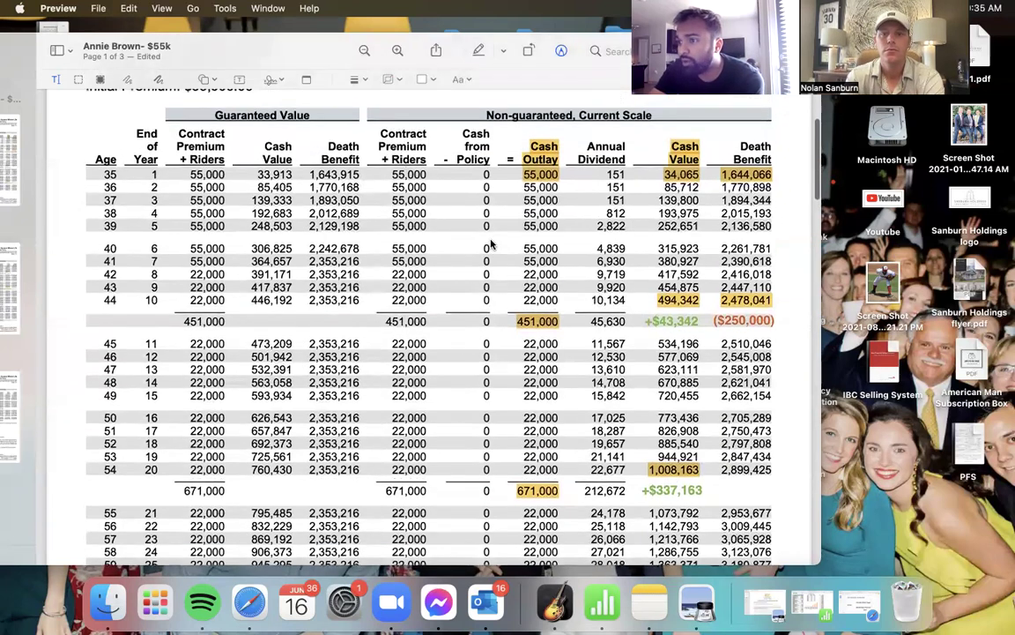
scroll(491, 244, "up", 2)
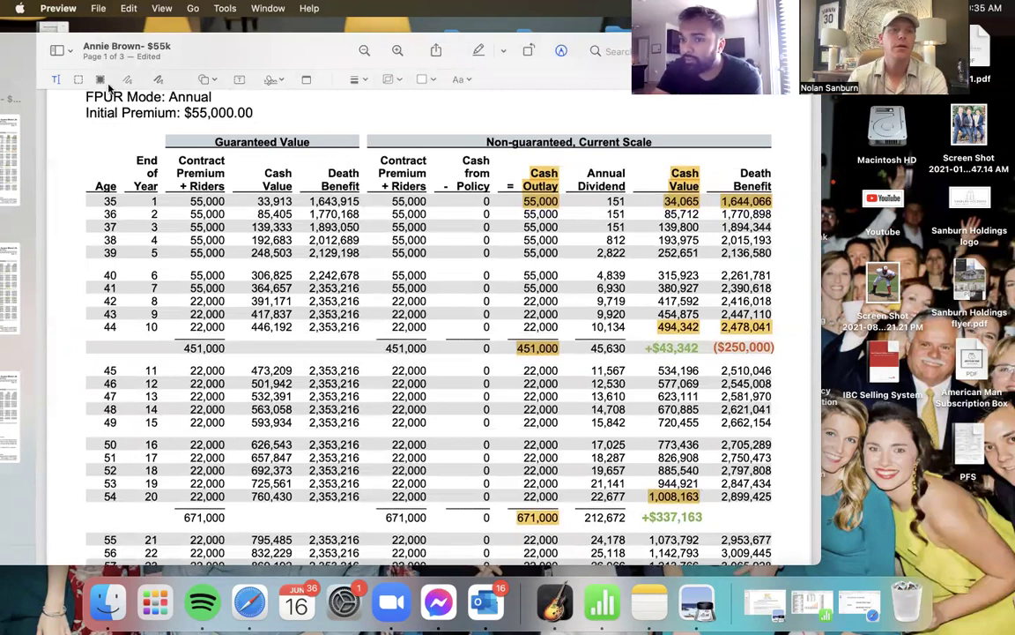
left_click_drag(29, 45, 126, 50)
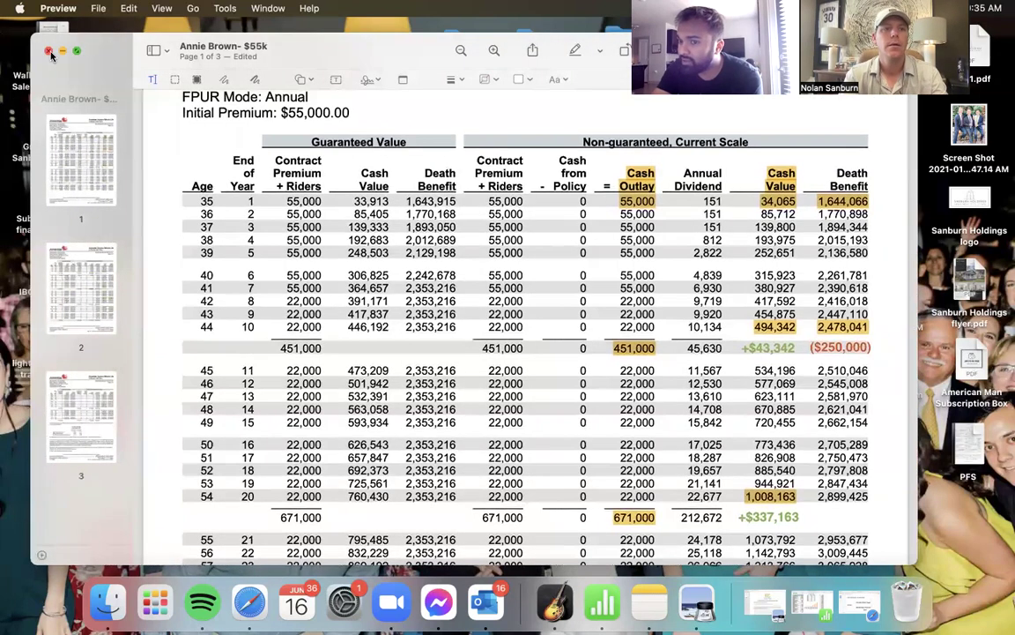
left_click(48, 50)
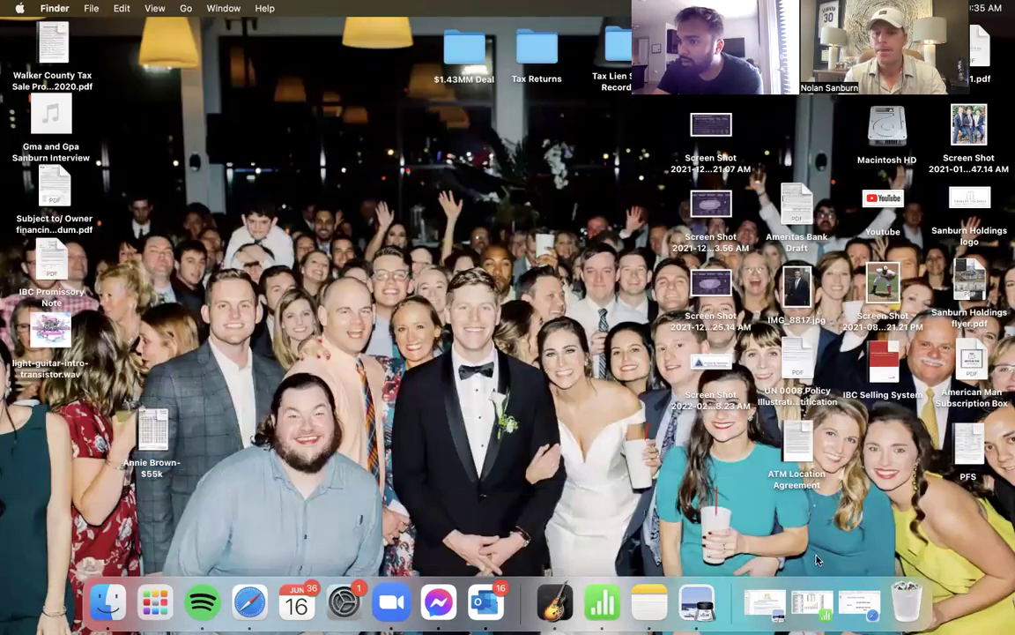
Move the client's $55k 10 Yr RPU illustration from the Trash to the desktop and close the Trash window.
left_click(903, 604)
left_click(356, 134)
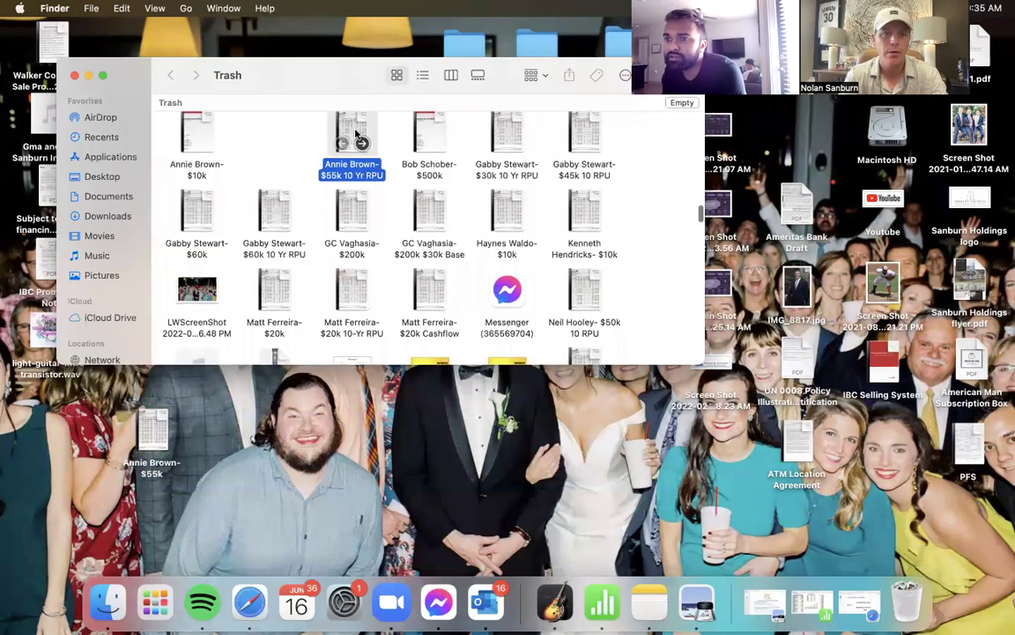
left_click_drag(356, 134, 287, 388)
left_click(74, 75)
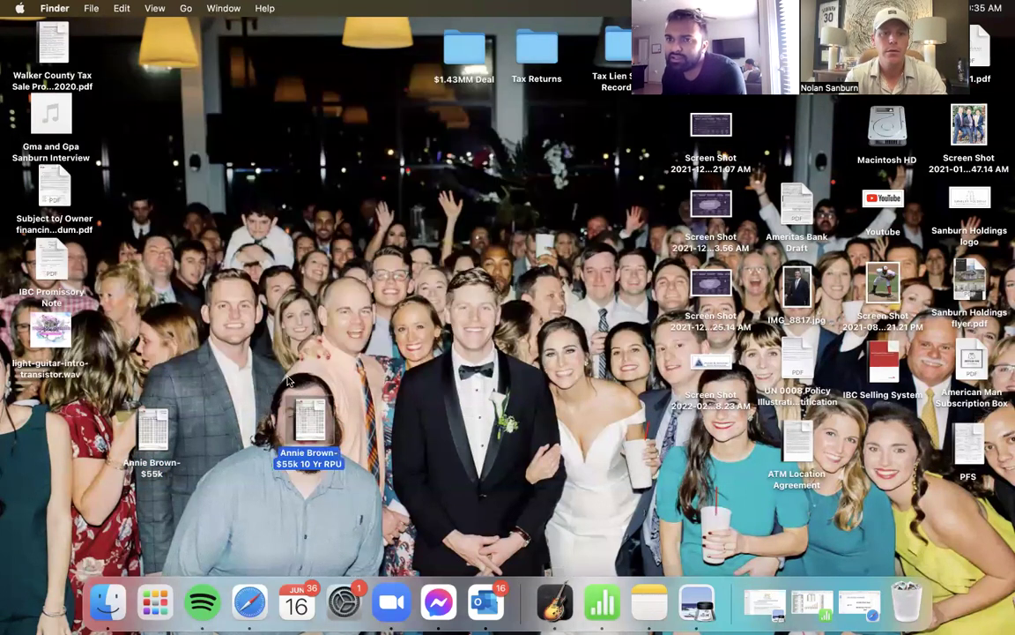
Open the $55k 10 Yr RPU illustration from the desktop and review the year-10 and year-20 rows on its first page.
double_click(313, 418)
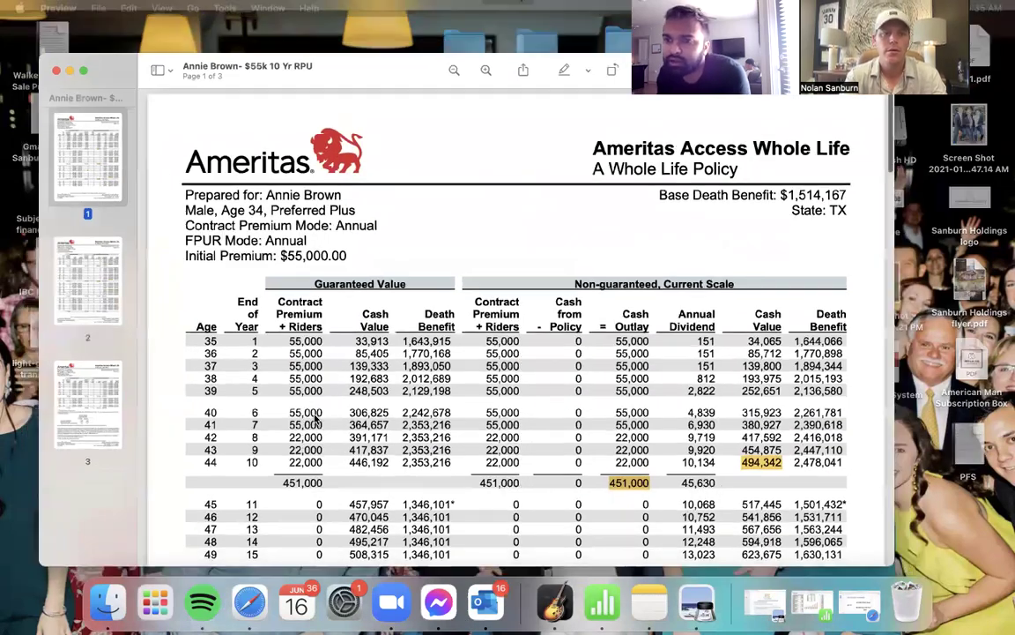
scroll(567, 397, "down", 5)
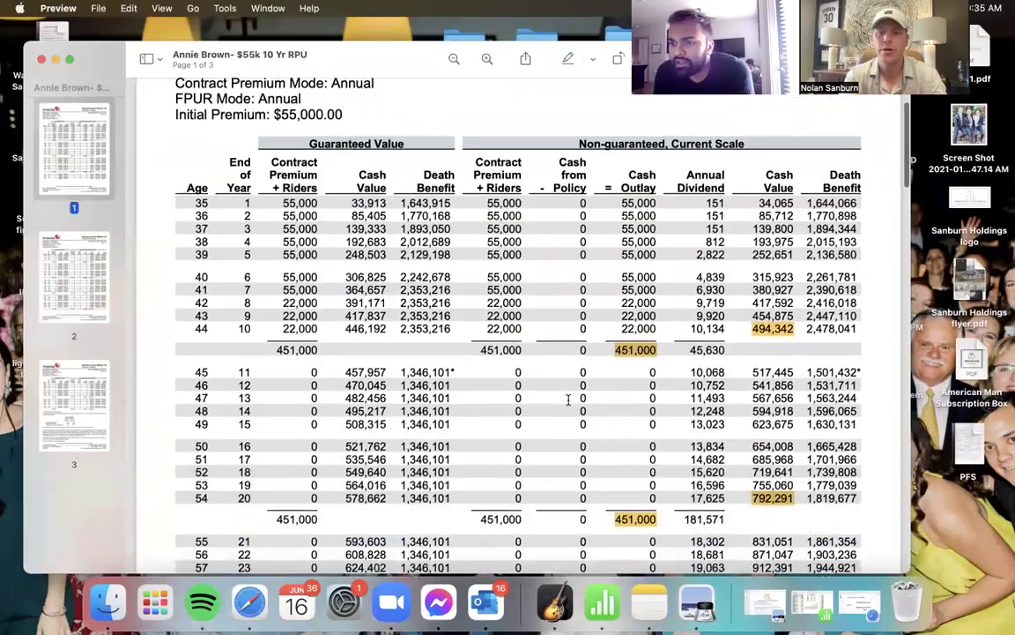
scroll(566, 398, "down", 5)
scroll(567, 399, "up", 2)
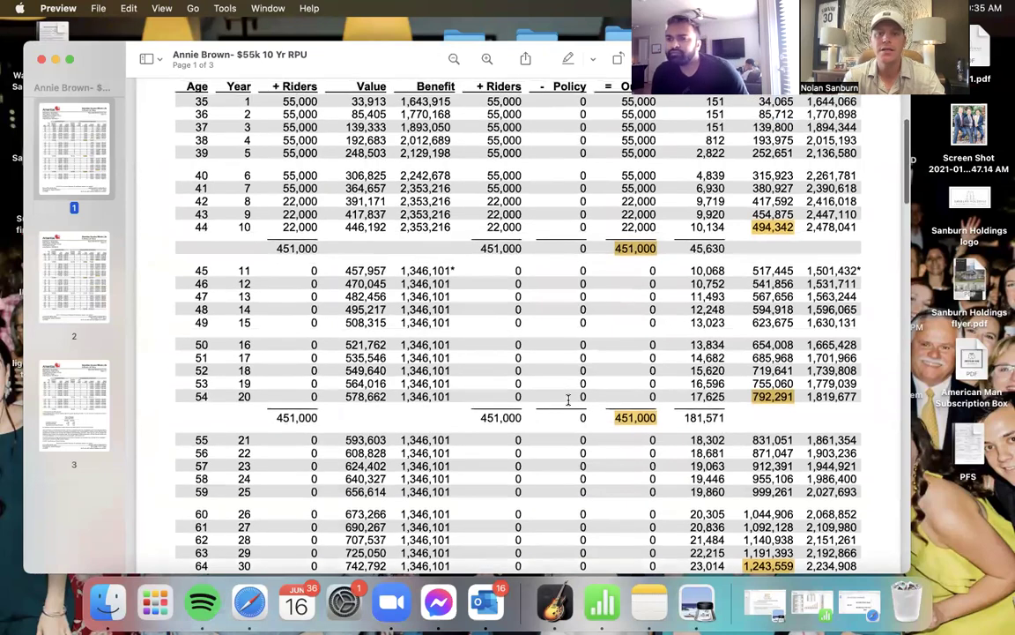
scroll(568, 399, "up", 2)
scroll(669, 335, "down", 1)
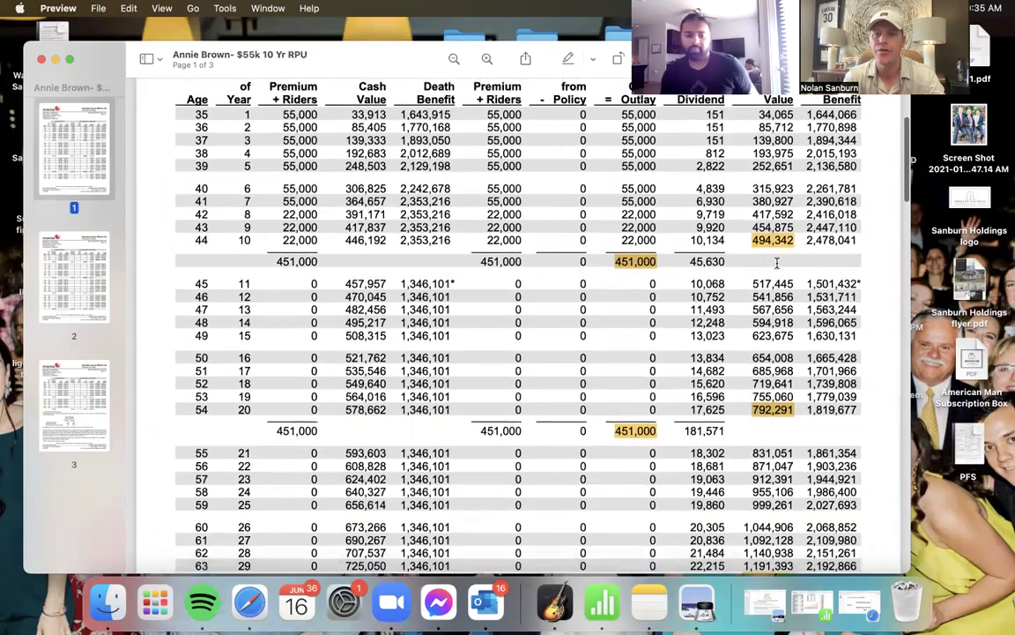
scroll(776, 262, "down", 3)
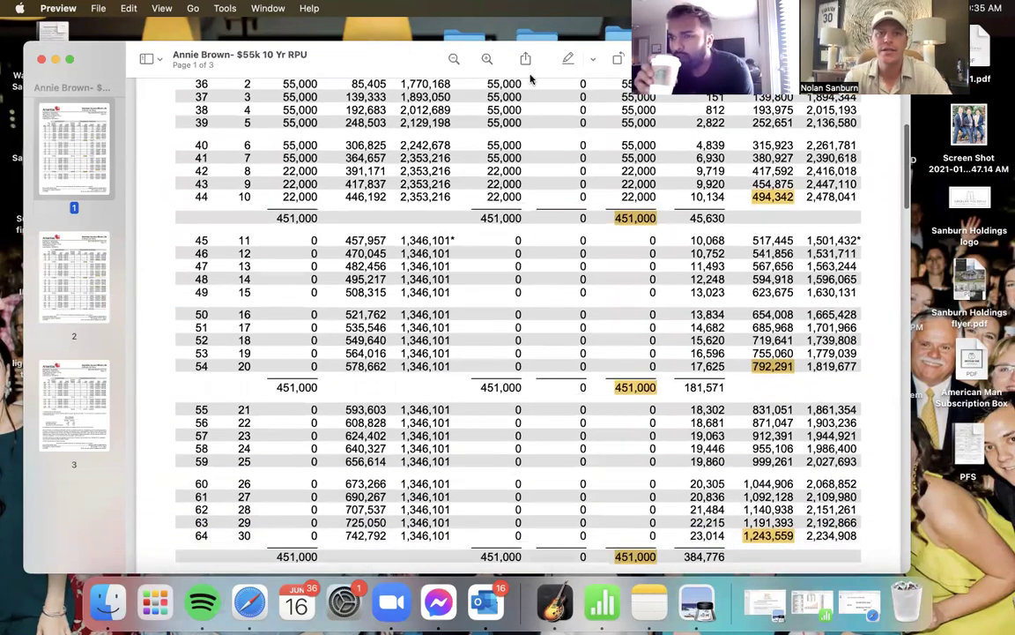
Highlight the non-guaranteed death benefit for year 11 on the first page.
left_click(567, 58)
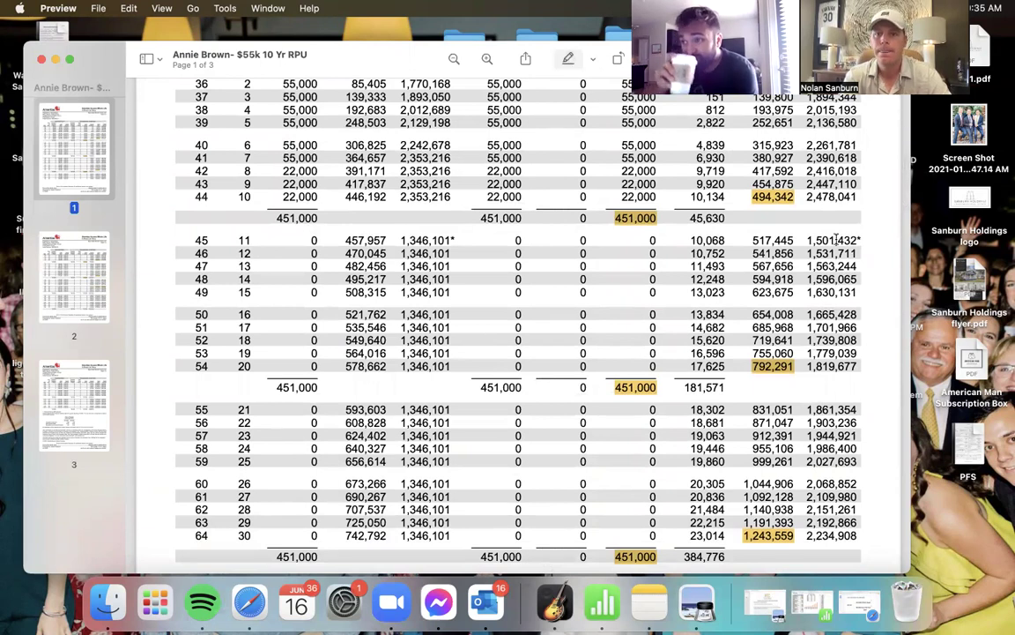
left_click_drag(806, 240, 860, 239)
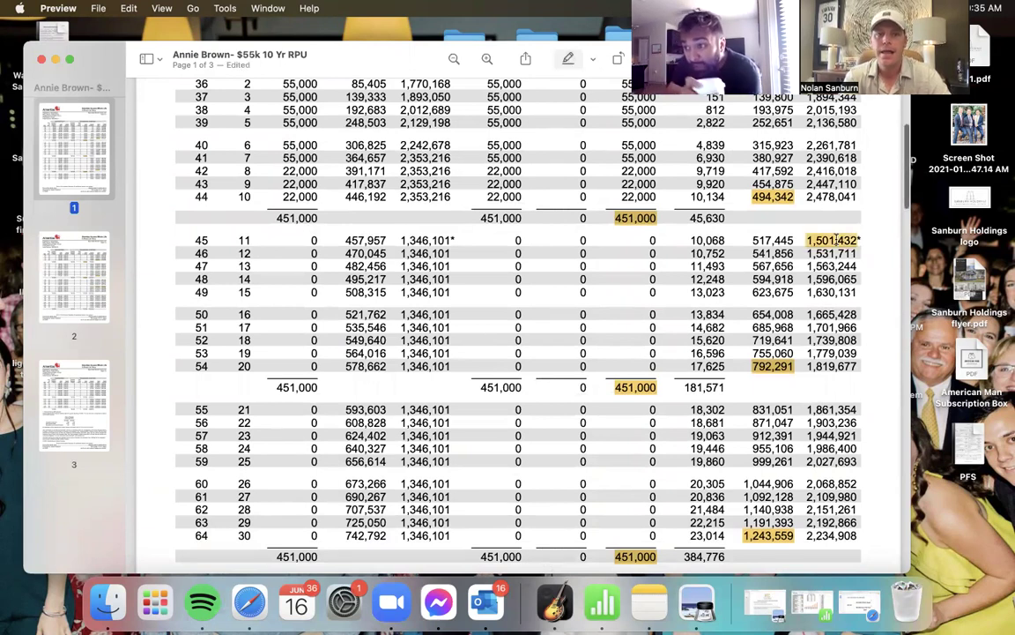
left_click(568, 60)
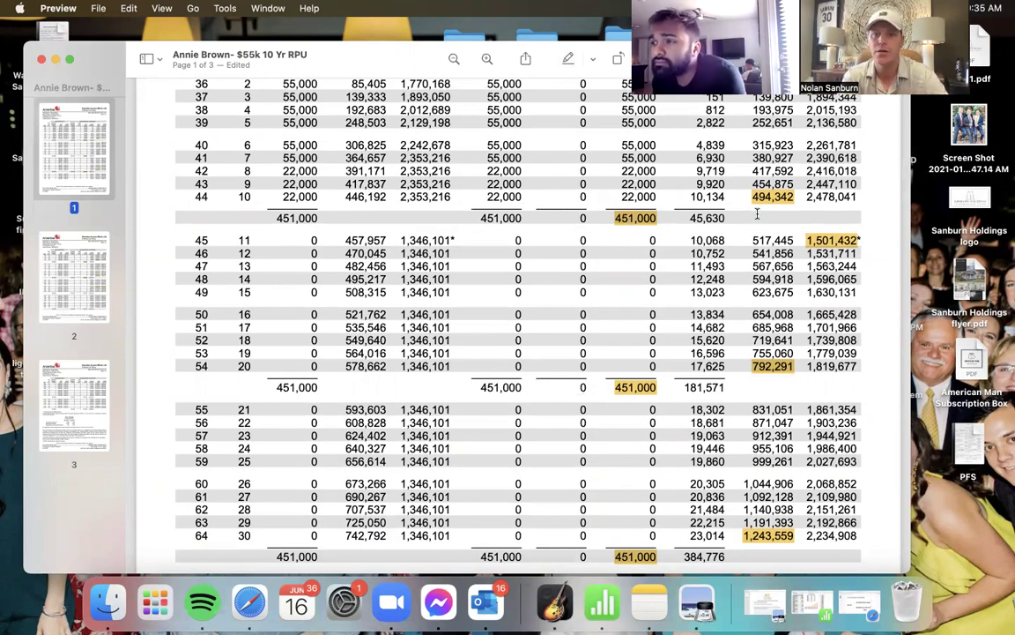
Examine the non-guaranteed cash values and death benefits for the years following the reduced paid-up election on the first page.
scroll(756, 214, "down", 2)
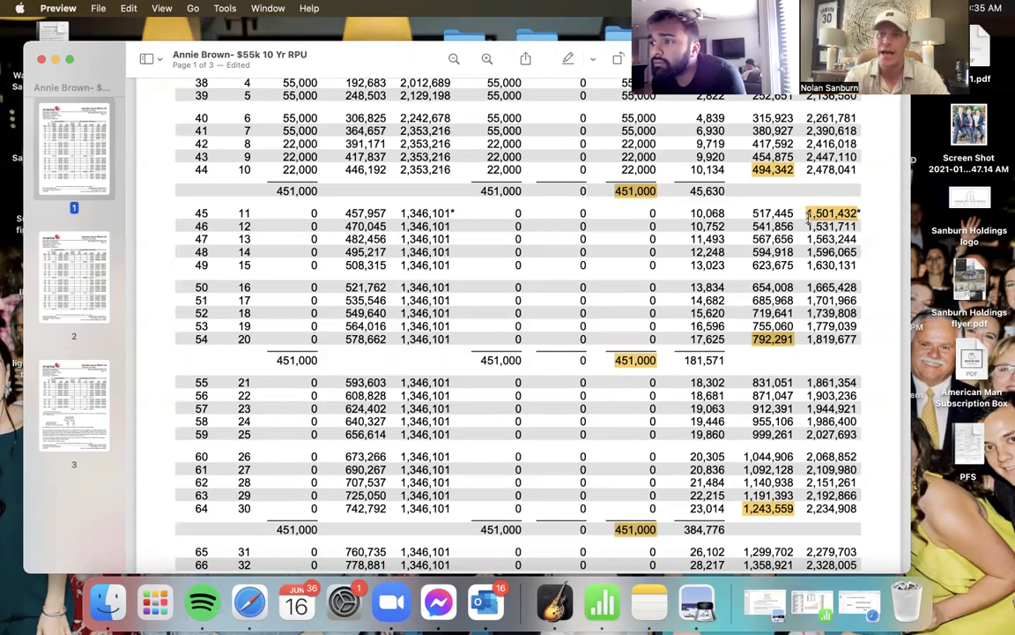
scroll(806, 219, "down", 2)
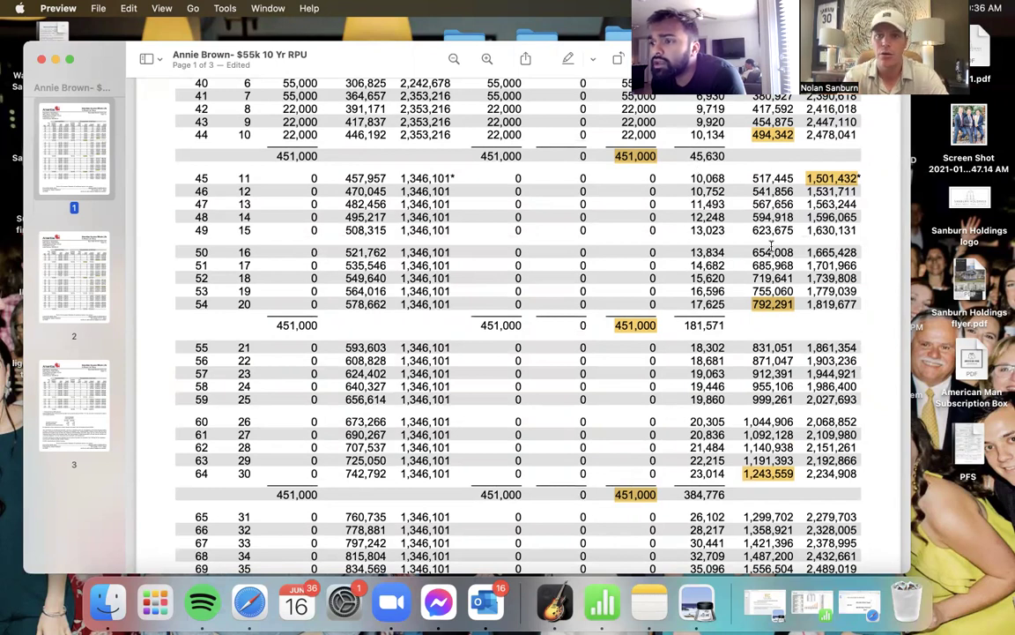
scroll(772, 248, "down", 1)
scroll(772, 248, "up", 1)
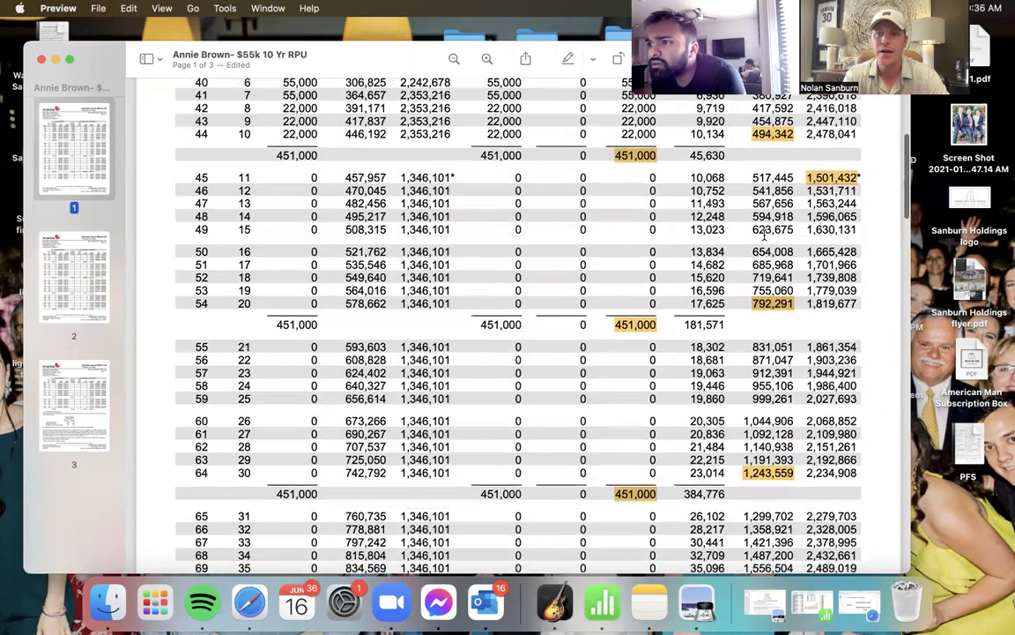
scroll(776, 274, "up", 4)
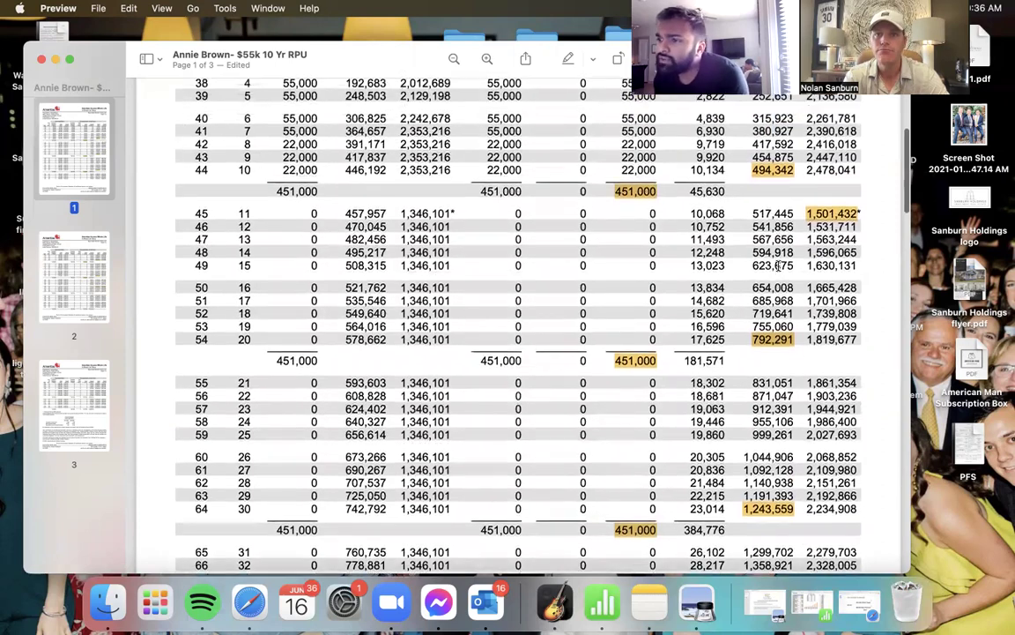
scroll(777, 262, "up", 3)
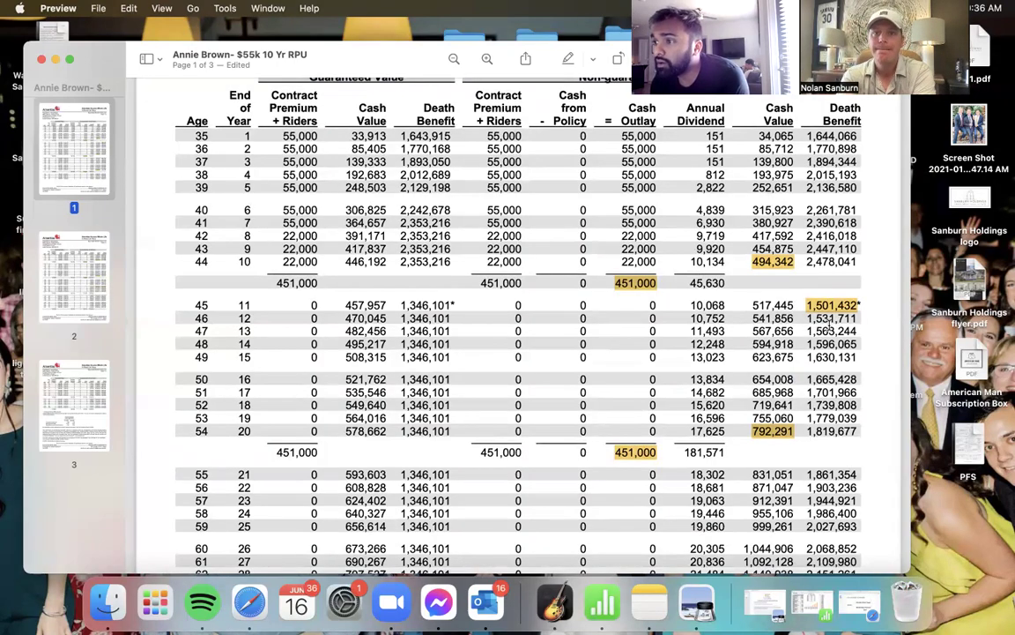
Examine the age-121 non-guaranteed cash value on the last page and select the death benefit beside it.
scroll(829, 324, "down", 20)
scroll(829, 325, "down", 20)
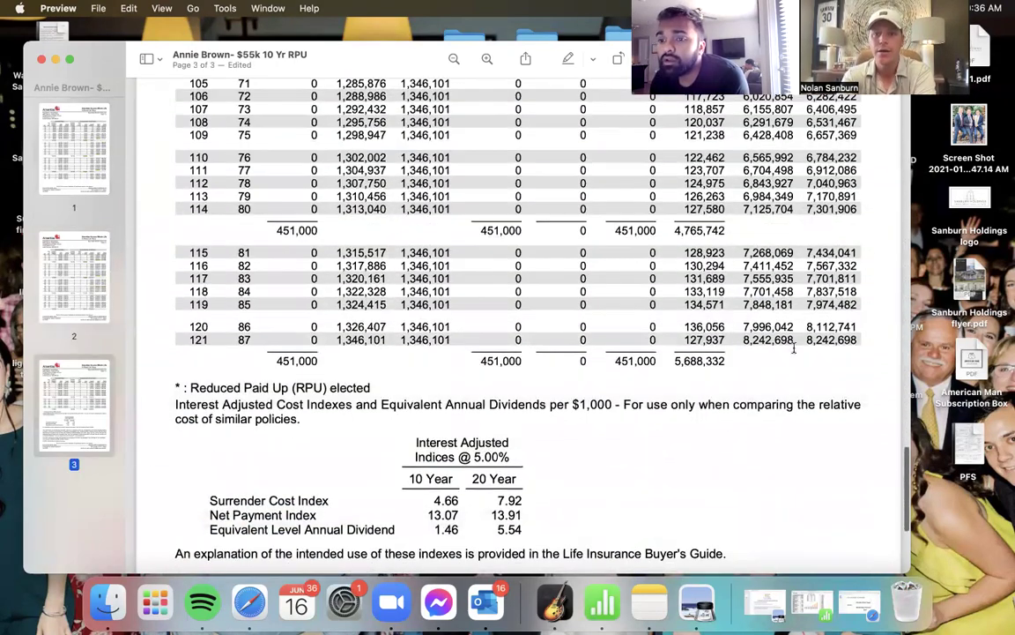
left_click_drag(793, 349, 819, 317)
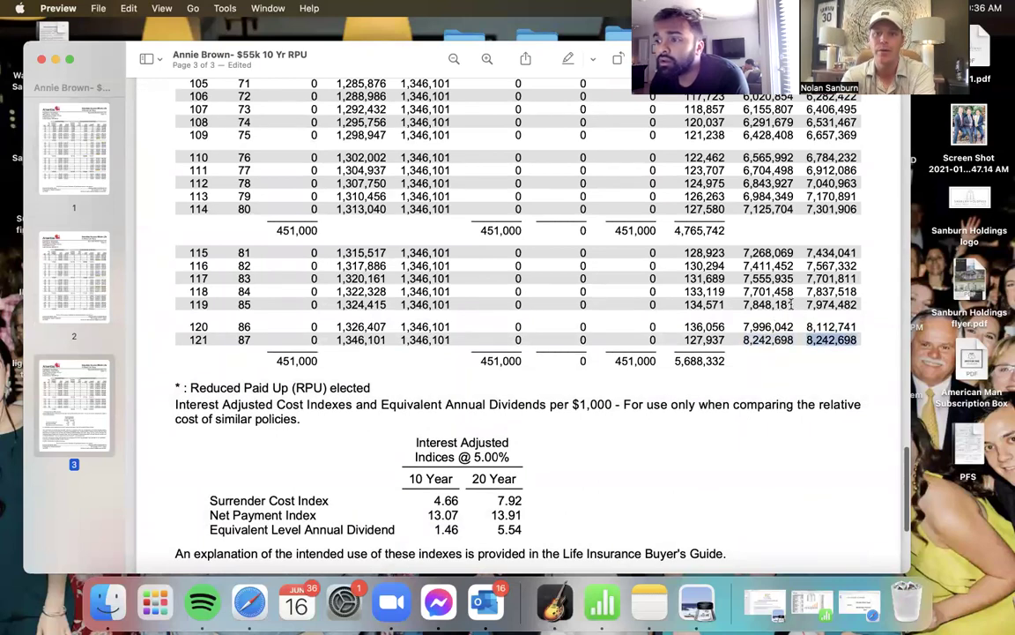
Return to the first page and compare the year-10 figures with the highlighted year-11 death benefit and year-20 cash value.
scroll(791, 304, "up", 15)
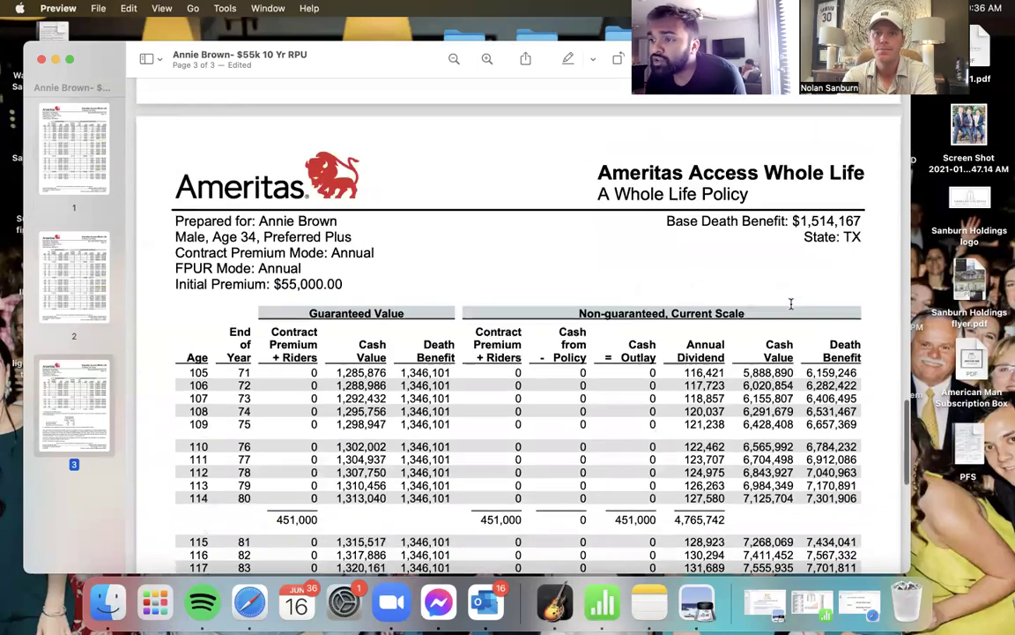
scroll(790, 304, "up", 20)
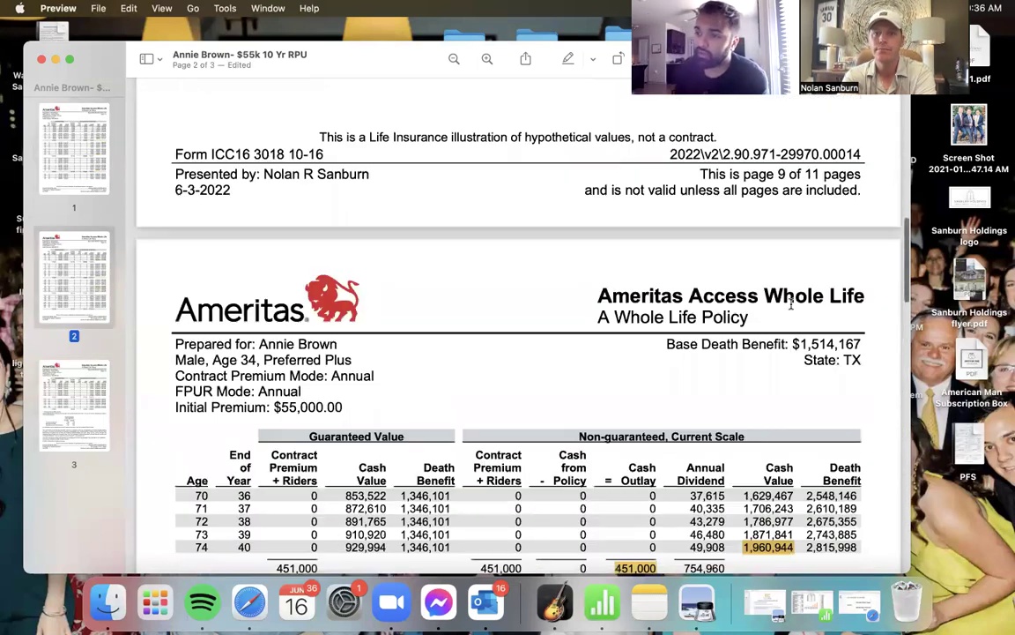
scroll(791, 302, "up", 2)
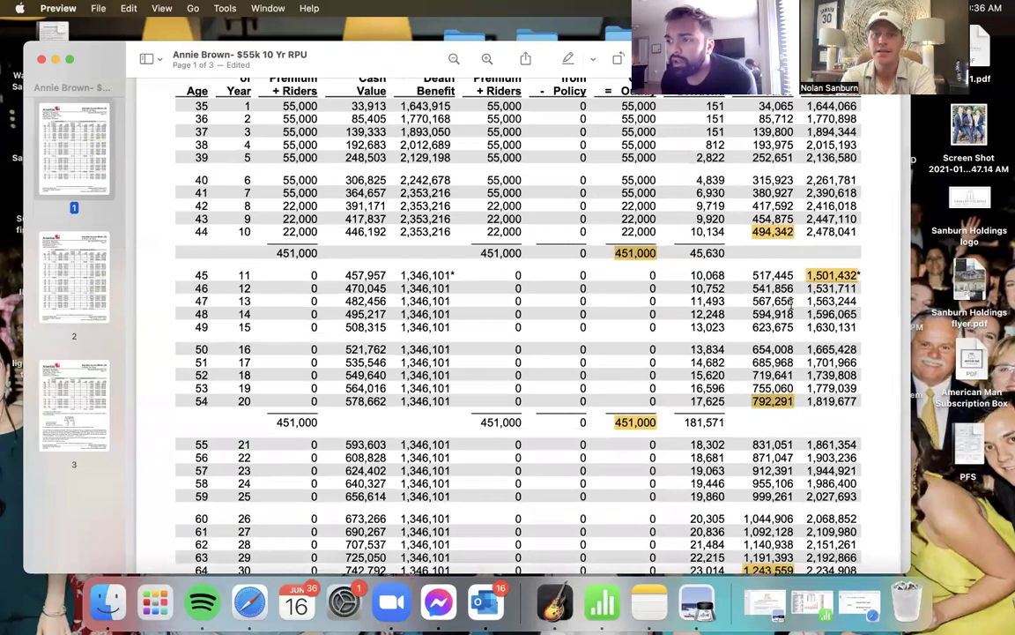
scroll(791, 304, "up", 4)
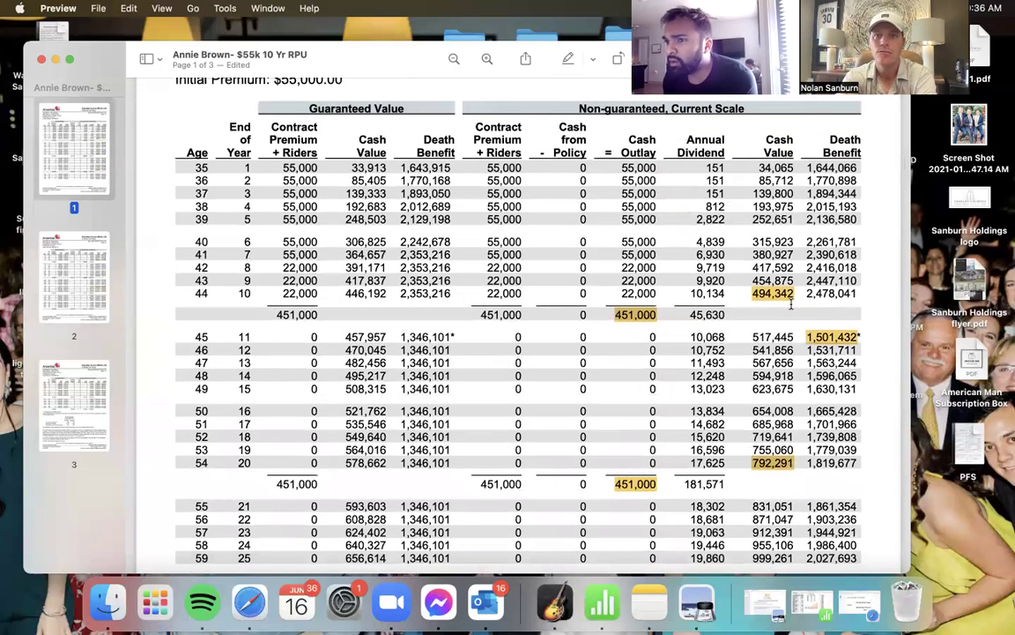
scroll(790, 304, "down", 5)
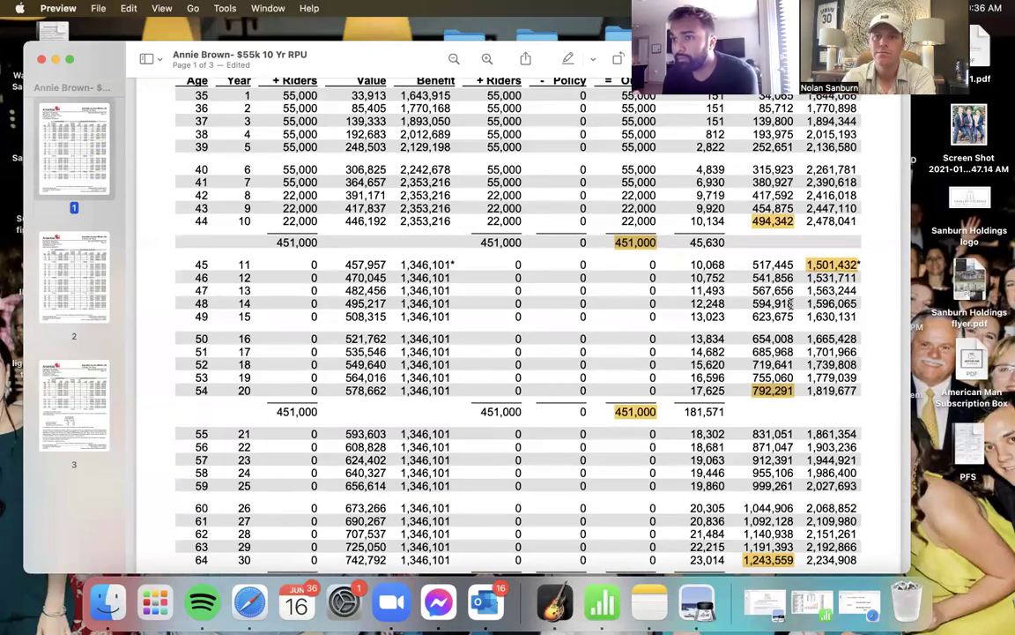
scroll(790, 304, "up", 3)
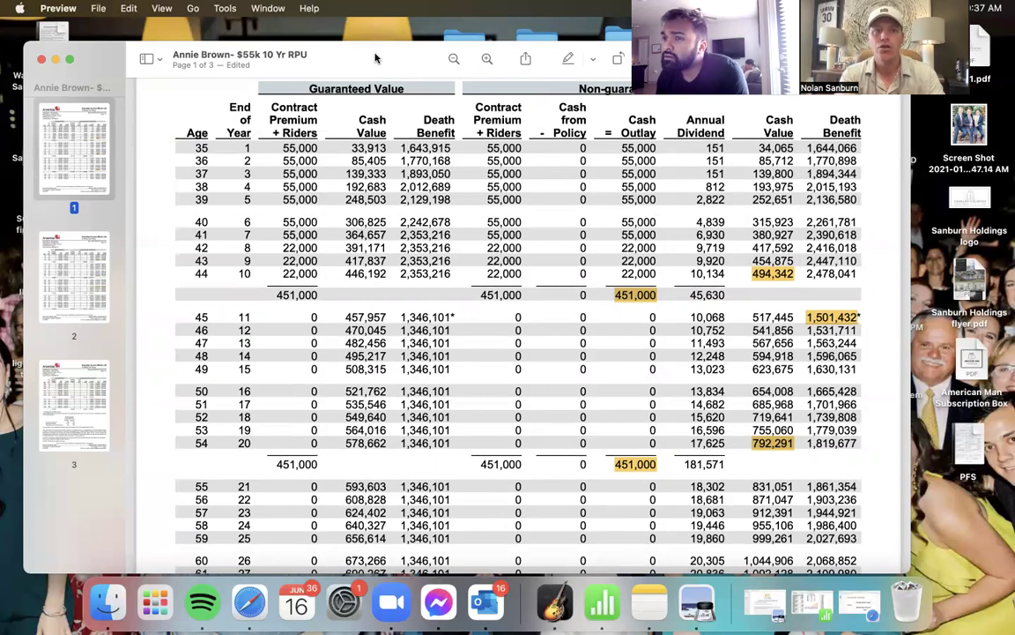
left_click_drag(374, 58, 359, 43)
scroll(576, 130, "up", 1)
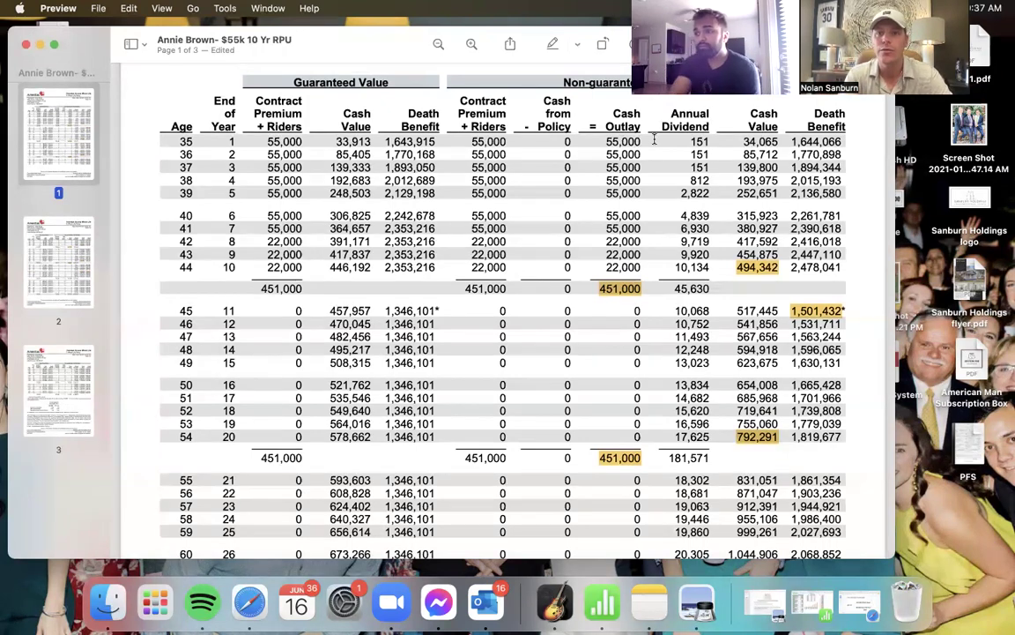
Select the non-guaranteed death benefits for years 1, 2, 3 and 7 one after another to examine their progression.
left_click(769, 161)
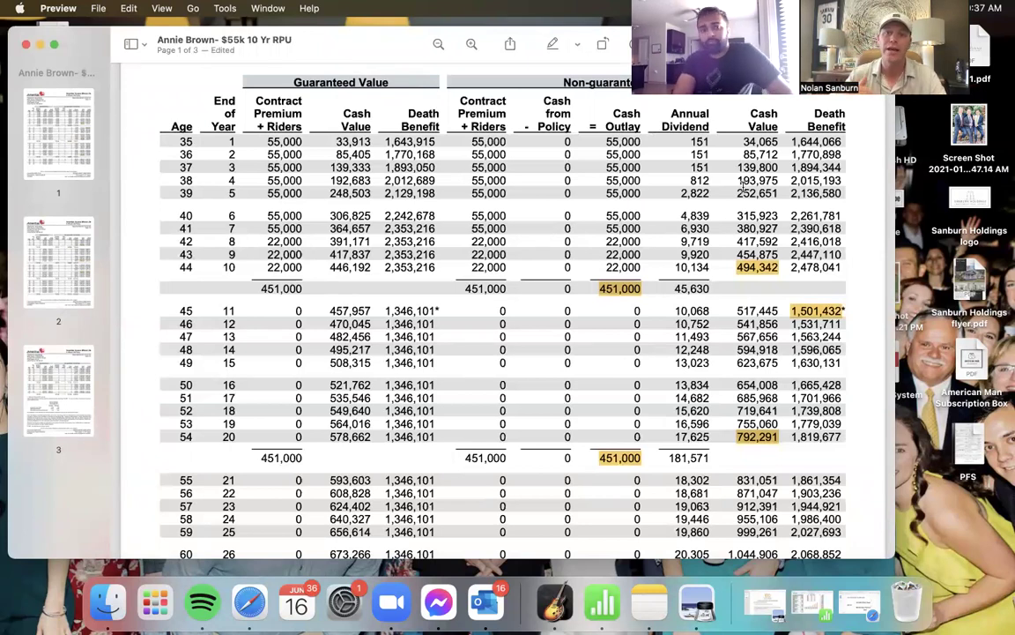
scroll(749, 176, "down", 1)
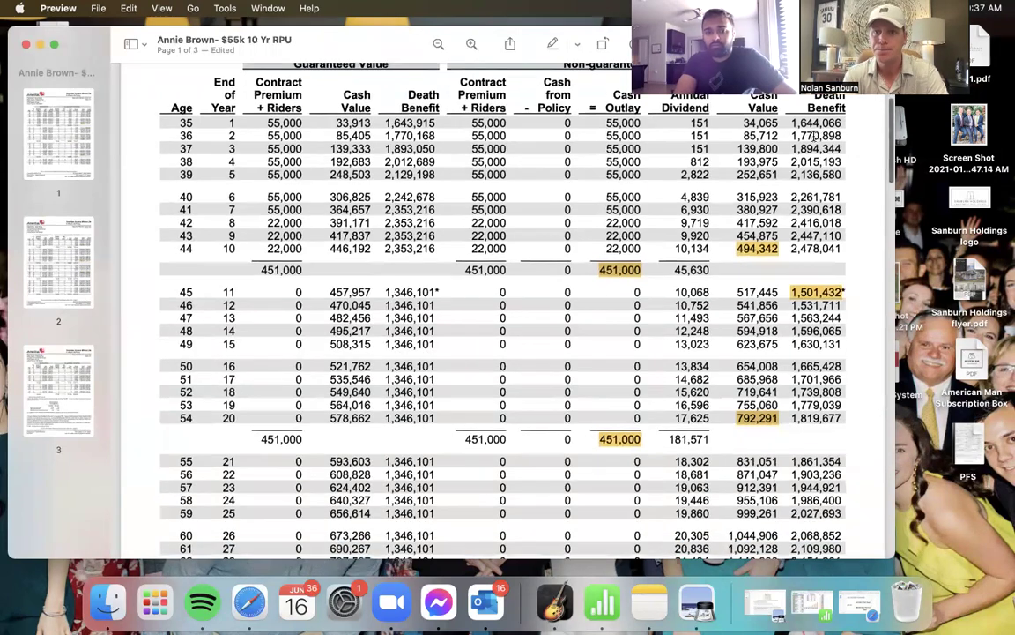
scroll(814, 136, "up", 1)
double_click(811, 139)
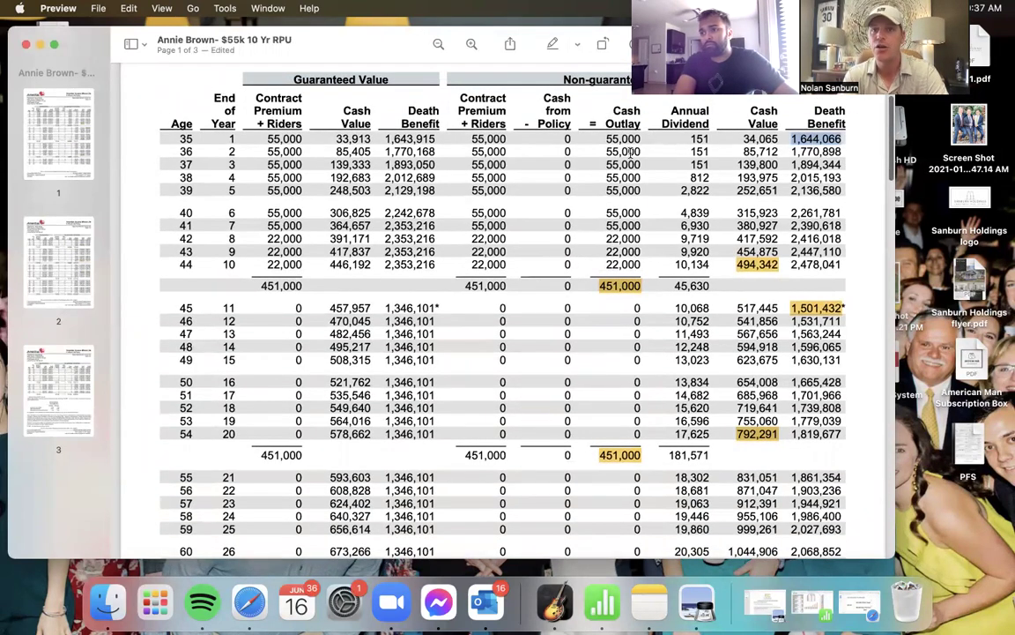
double_click(817, 151)
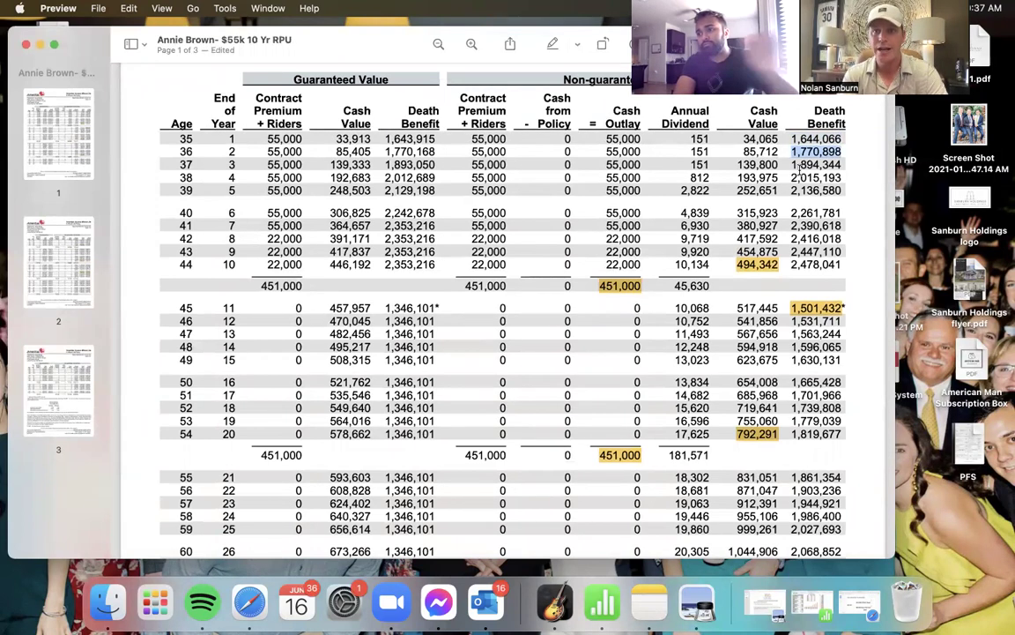
double_click(809, 165)
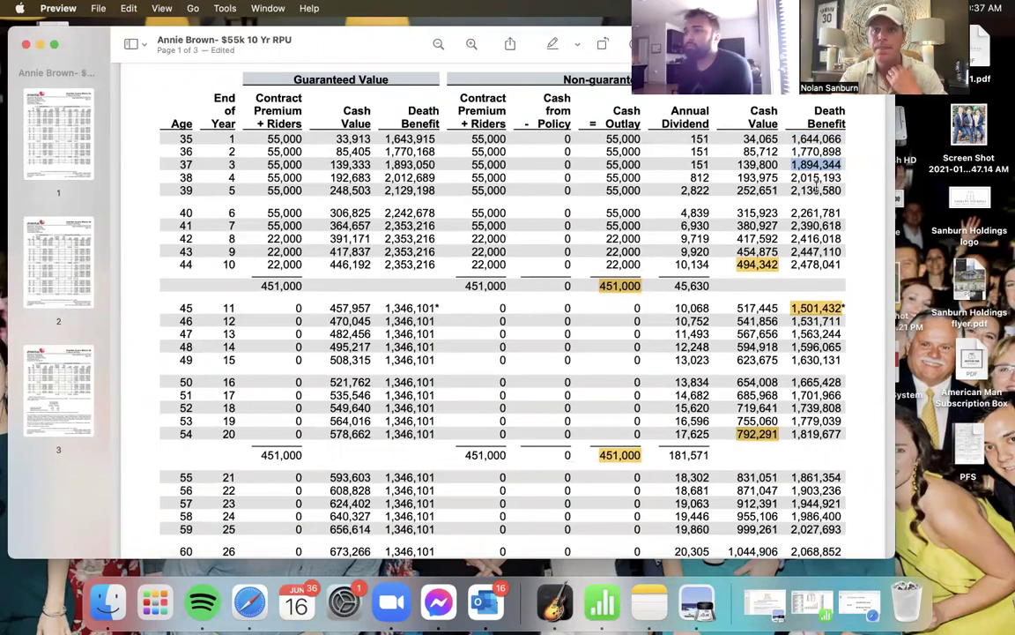
scroll(816, 187, "down", 2)
scroll(631, 233, "up", 2)
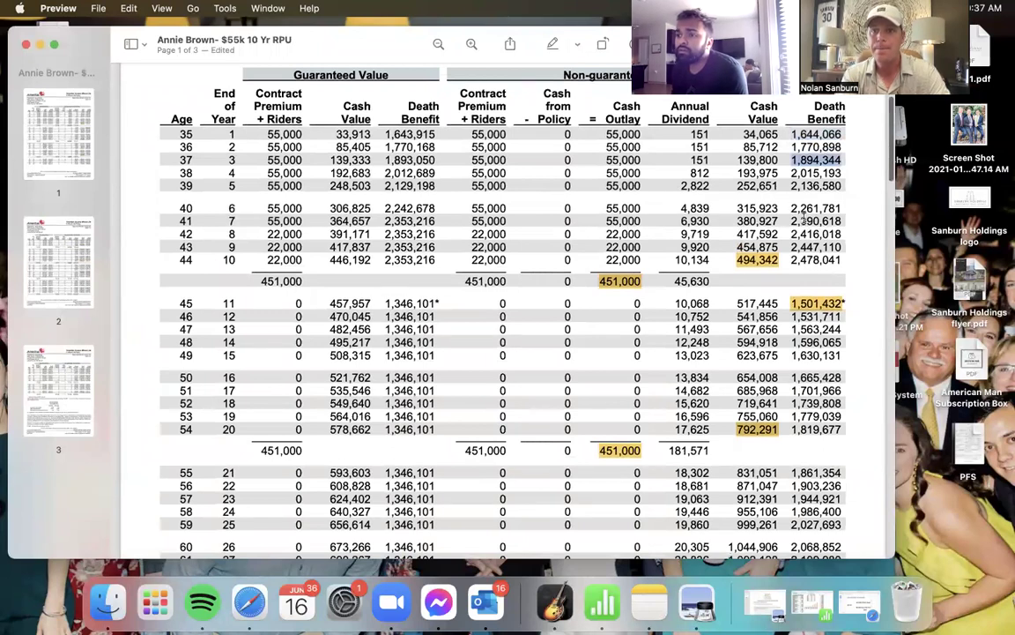
double_click(799, 220)
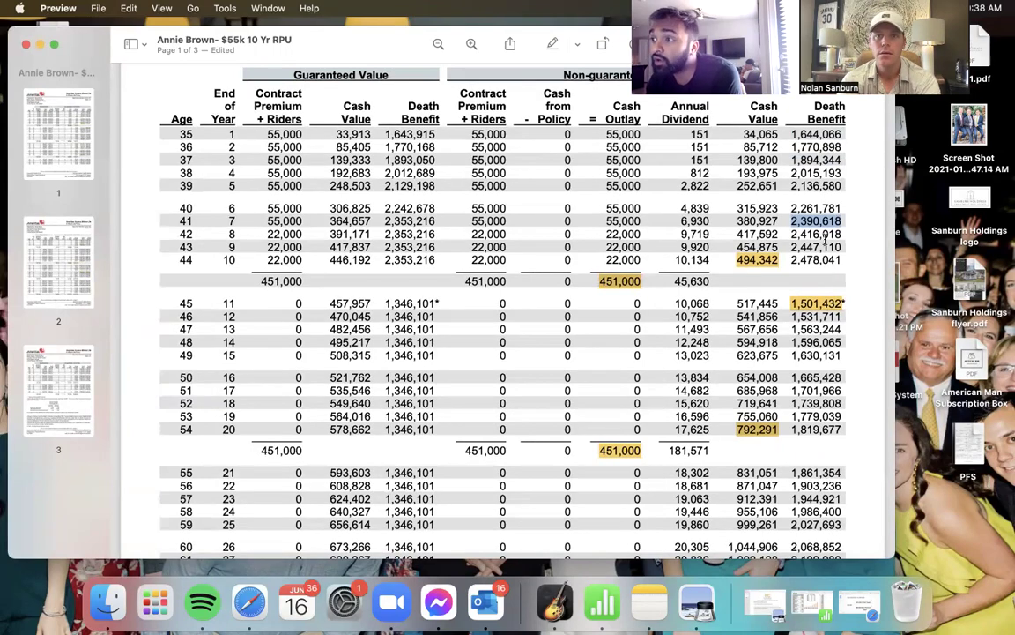
Examine the highlighted non-guaranteed cash values and death benefit for years 50 and 56 on the second page.
scroll(751, 410, "down", 20)
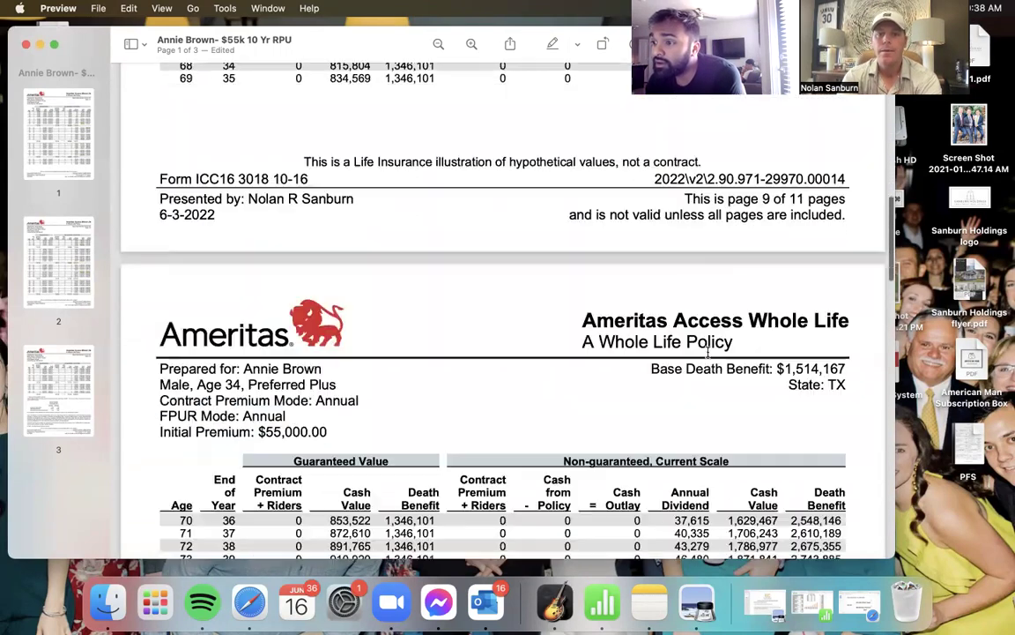
scroll(707, 352, "down", 5)
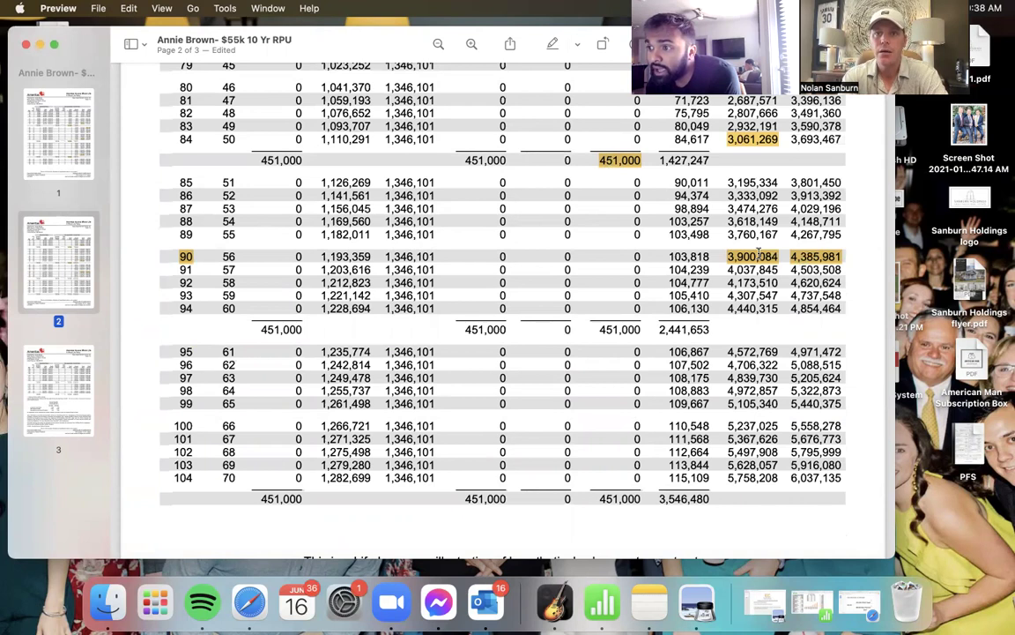
scroll(758, 253, "up", 1)
scroll(775, 253, "down", 1)
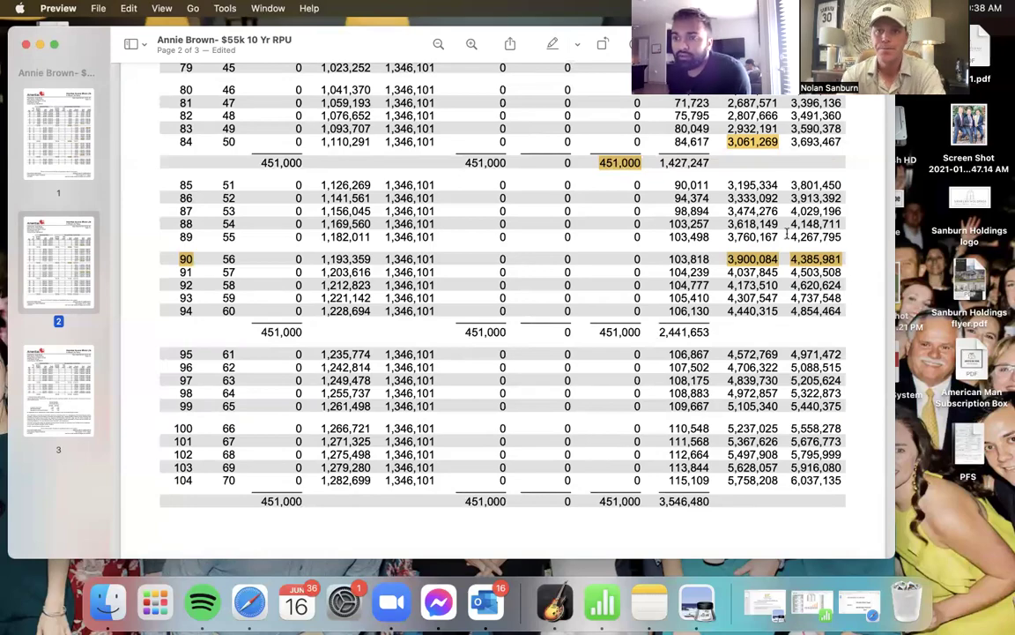
Return to the first page's early-year figures and switch to the Why/How/Enhance Google Slides presentation in Safari.
scroll(768, 234, "up", 10)
scroll(768, 234, "up", 15)
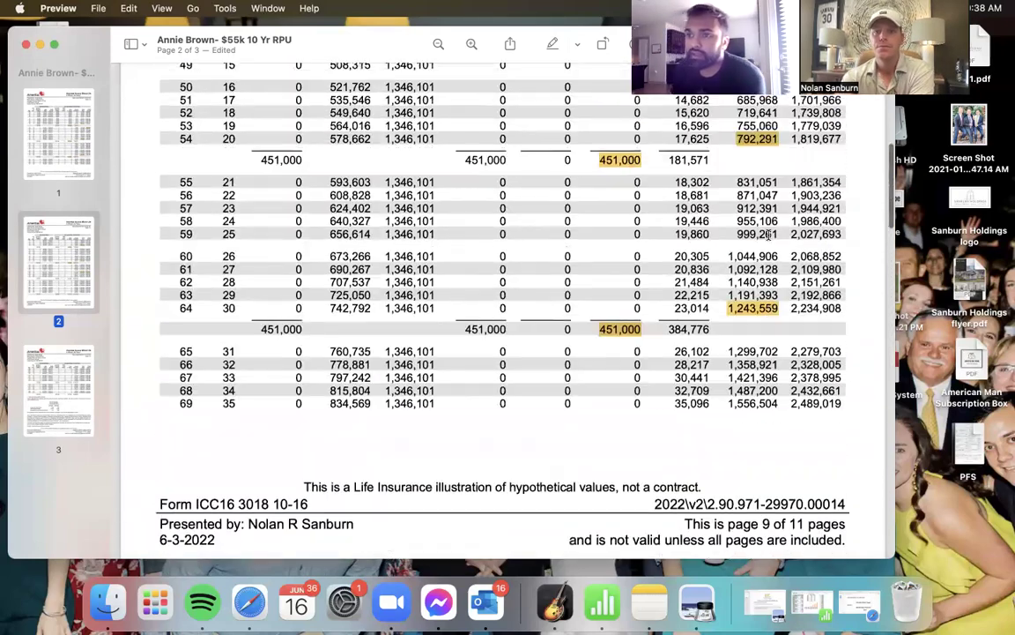
scroll(767, 234, "down", 3)
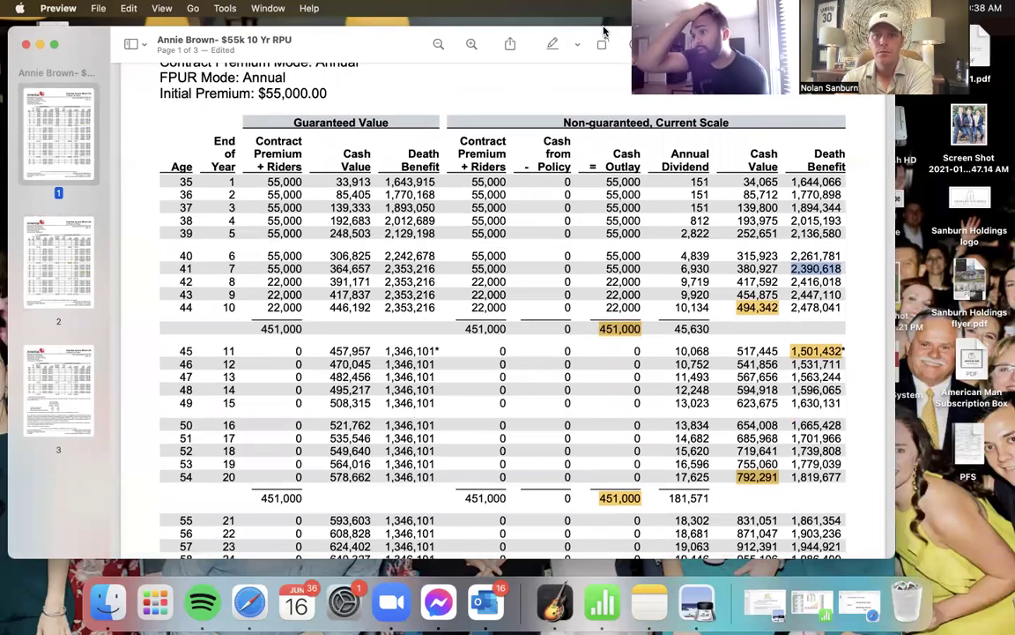
scroll(690, 158, "up", 1)
scroll(690, 158, "down", 1)
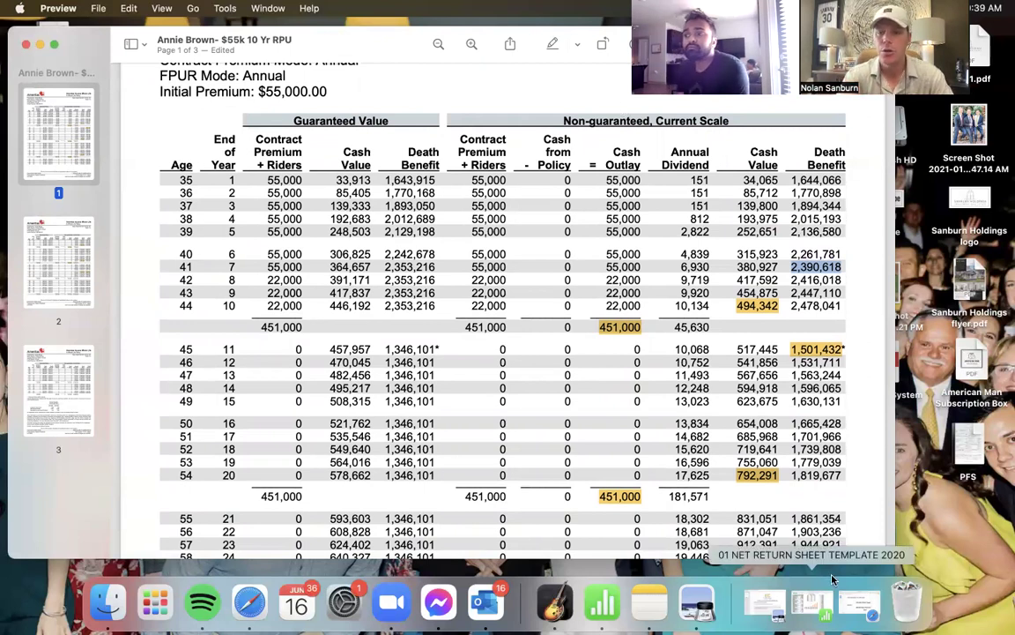
left_click(765, 604)
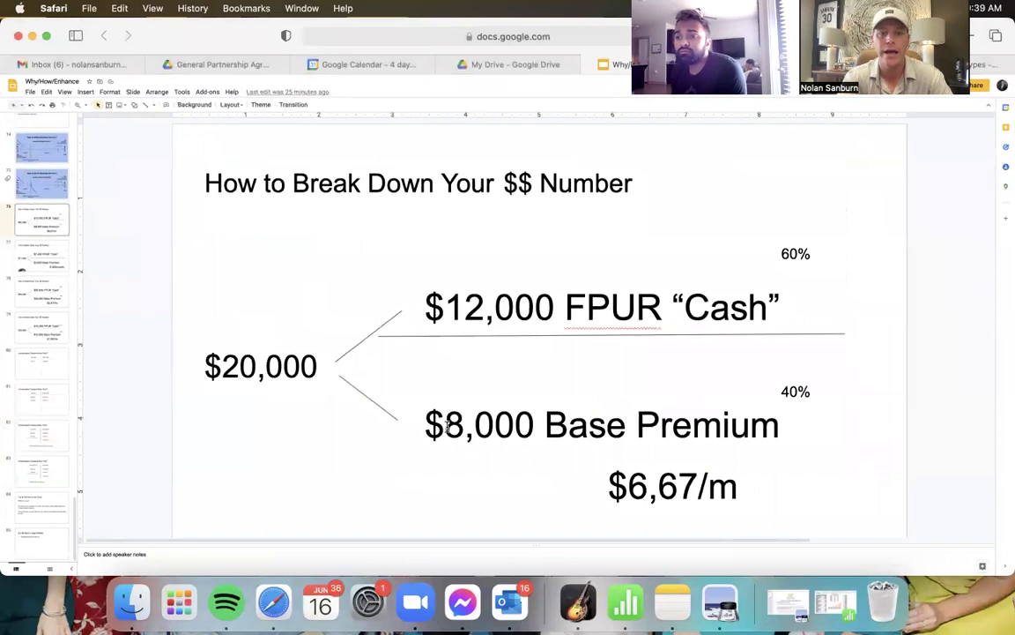